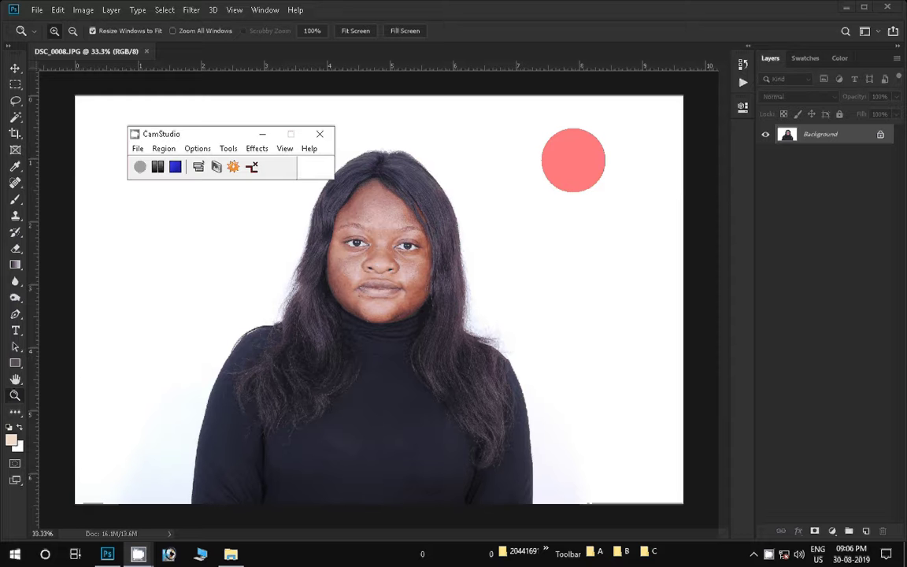
# Unlock the Background as Layer 0 and duplicate it to Layer 0 copy
pyautogui.doubleClick(821, 134)
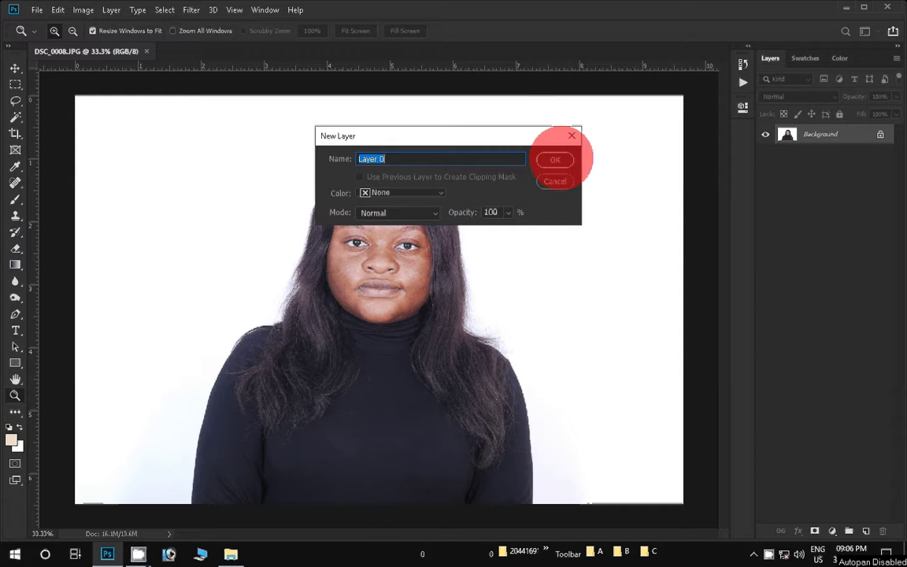
pyautogui.click(555, 159)
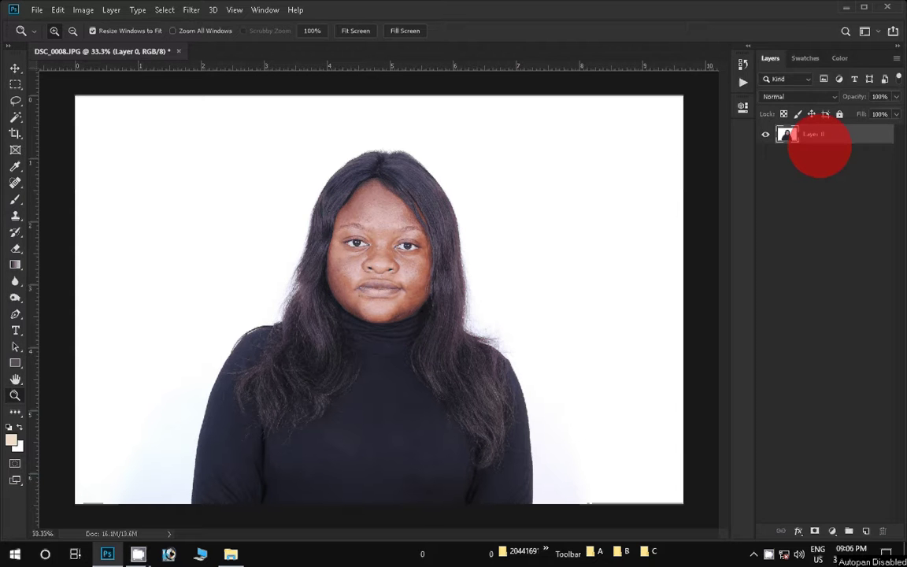
pyautogui.rightClick(819, 146)
pyautogui.click(701, 76)
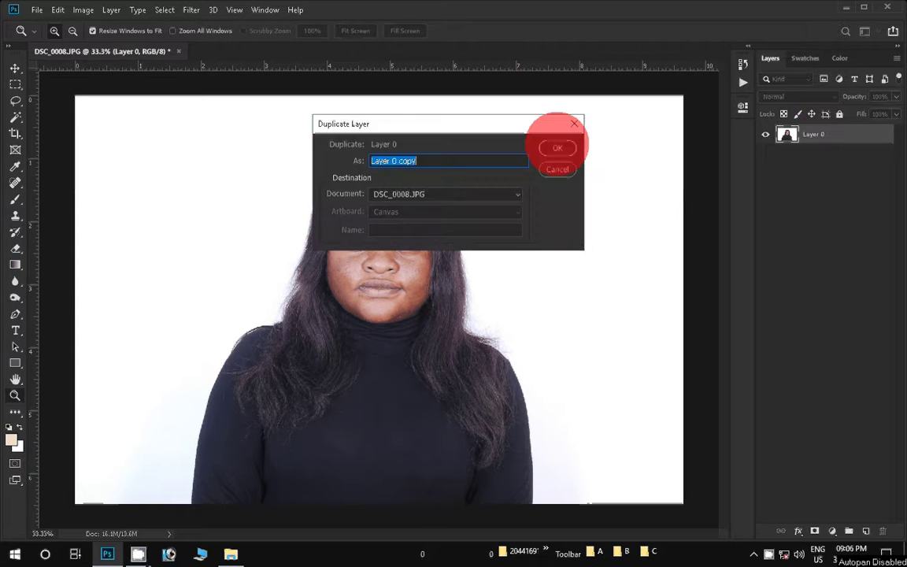
pyautogui.click(557, 147)
# Convert Layer 0 copy to a smart object, duplicate it as Layer 0 copy 2, and reselect Layer 0 copy
pyautogui.rightClick(858, 136)
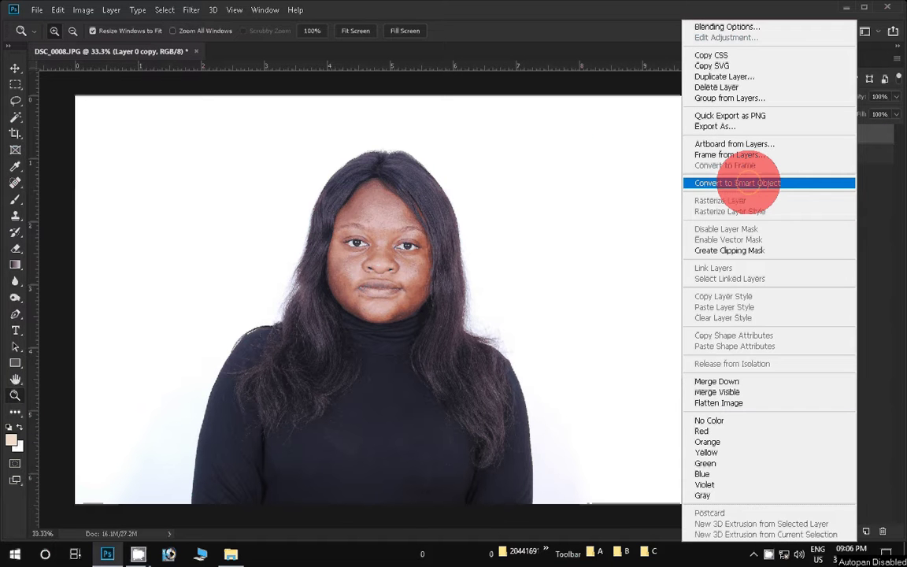
pyautogui.click(748, 183)
pyautogui.rightClick(869, 134)
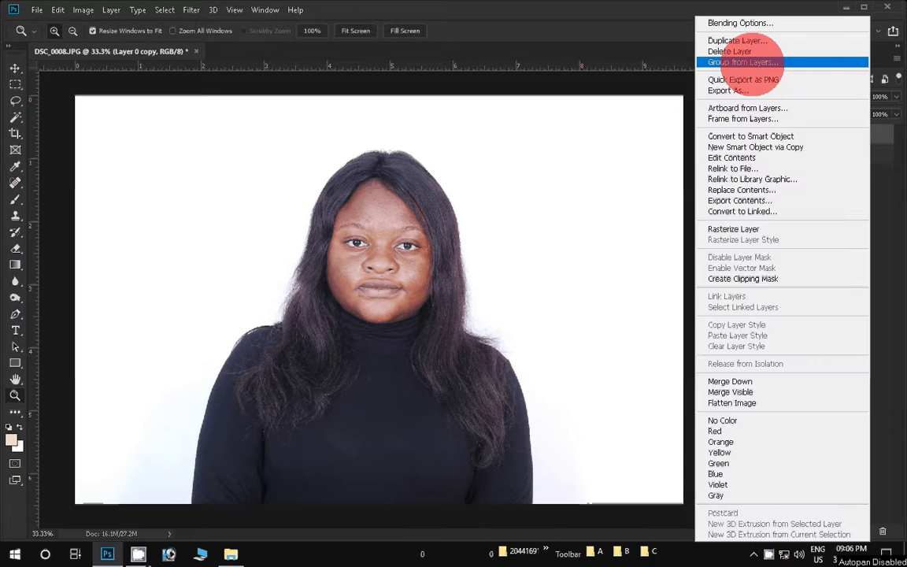
pyautogui.click(742, 41)
pyautogui.click(561, 149)
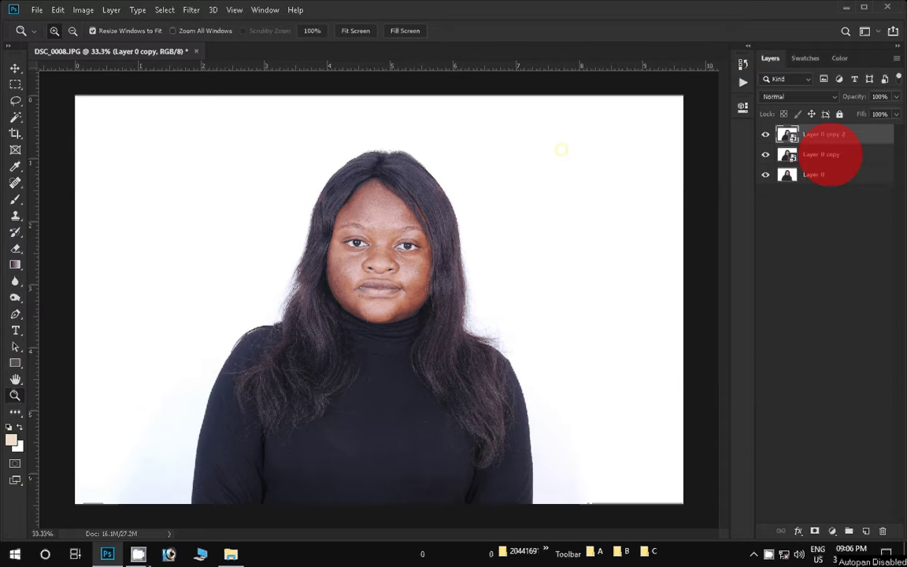
pyautogui.click(827, 155)
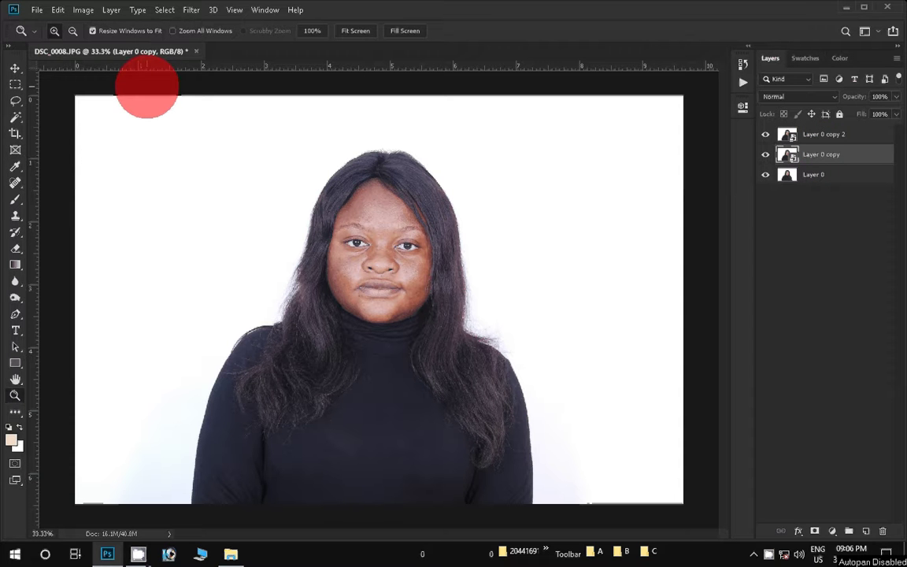
# Invert Layer 0 copy and set its blend mode to Vivid Light
pyautogui.click(83, 10)
pyautogui.moveTo(102, 44)
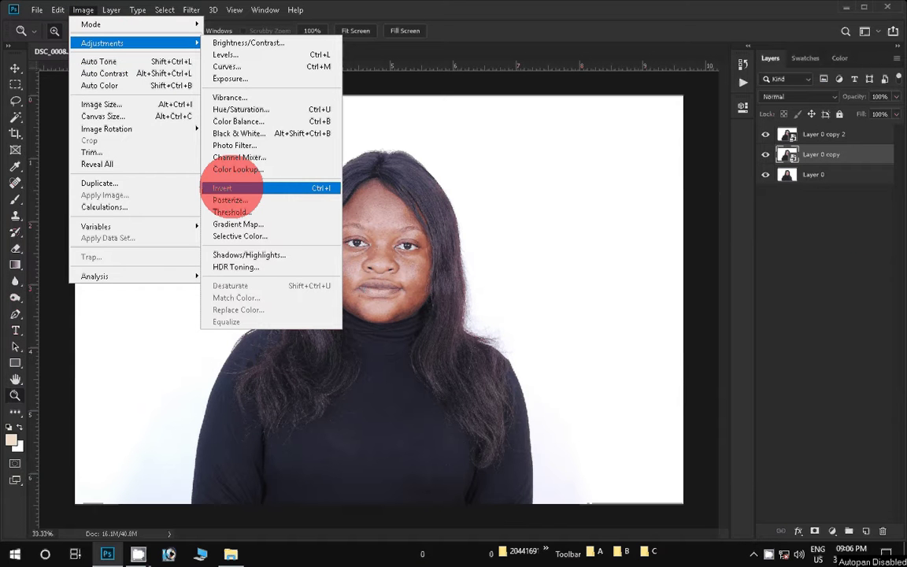
pyautogui.click(230, 189)
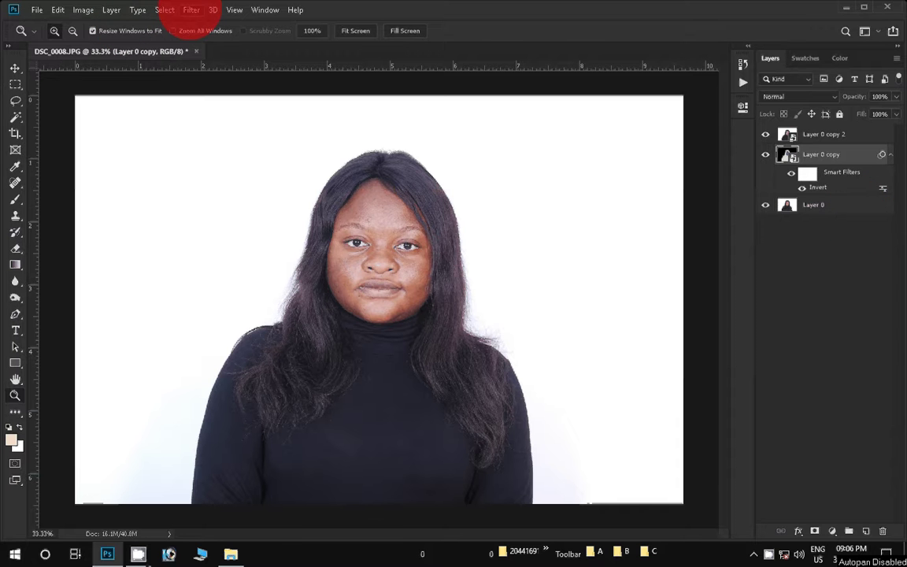
pyautogui.click(191, 10)
pyautogui.moveTo(201, 260)
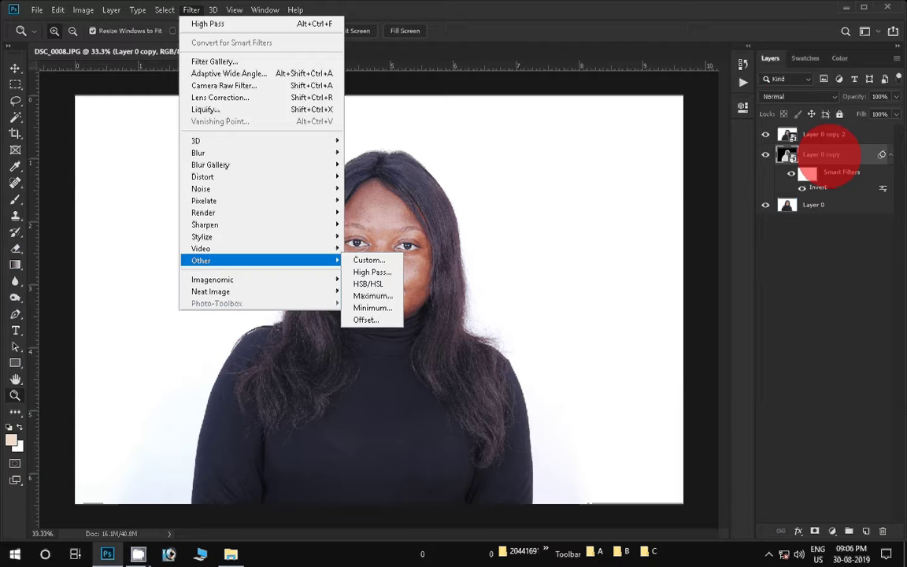
pyautogui.click(798, 96)
pyautogui.click(782, 277)
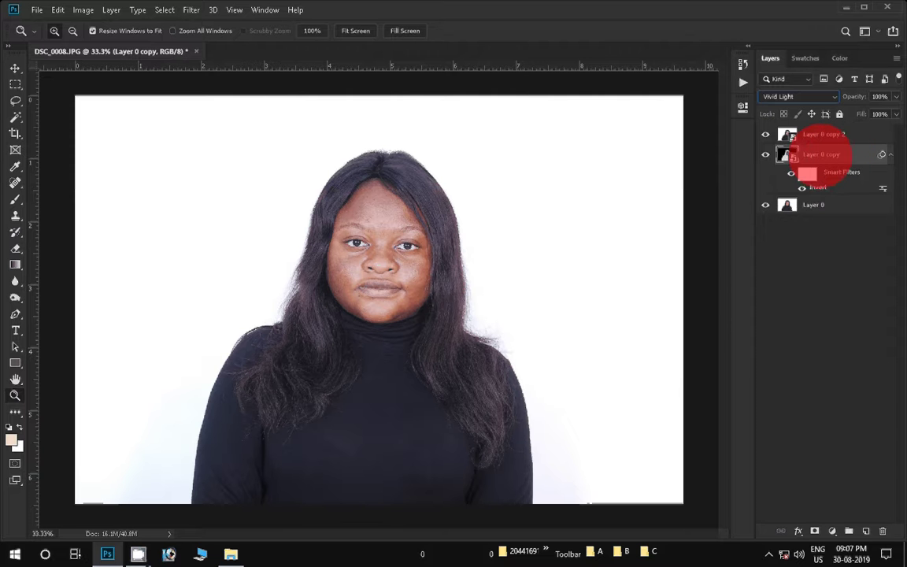
# Apply a 1.0-pixel High Pass smart filter to Layer 0 copy
pyautogui.click(191, 10)
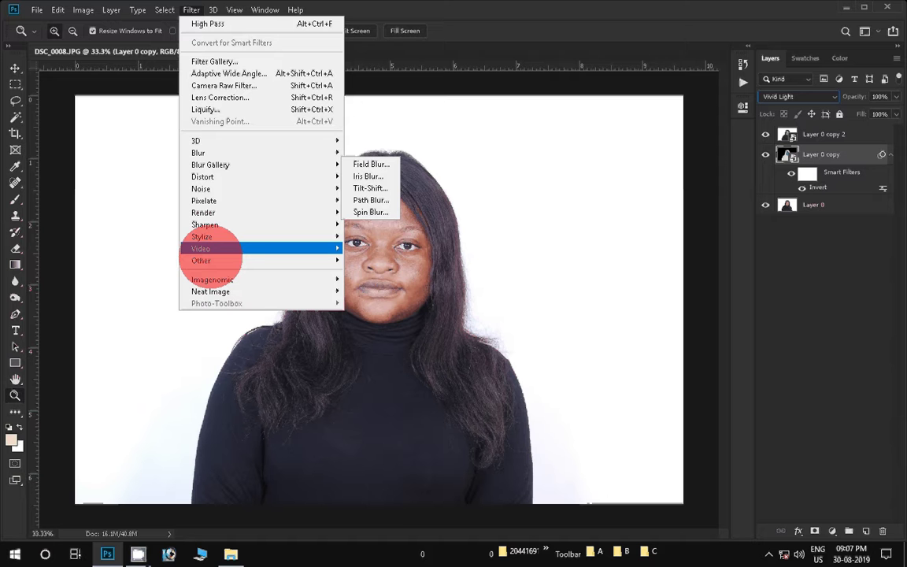
pyautogui.moveTo(202, 261)
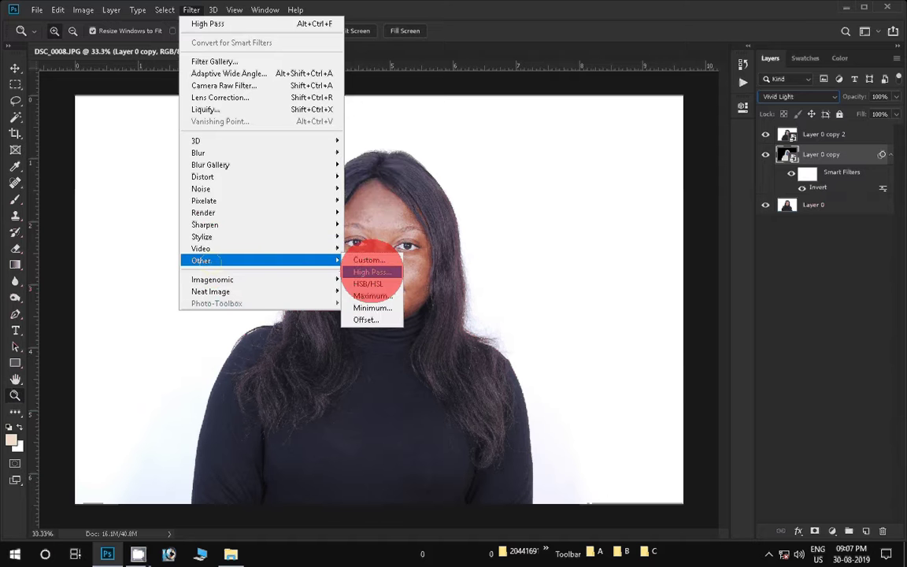
pyautogui.click(372, 272)
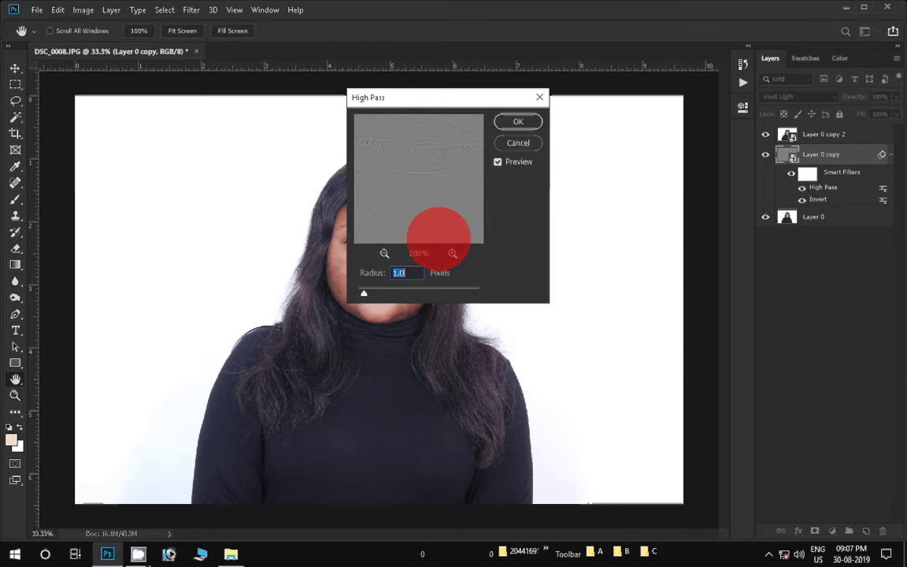
pyautogui.click(518, 121)
pyautogui.press('z')
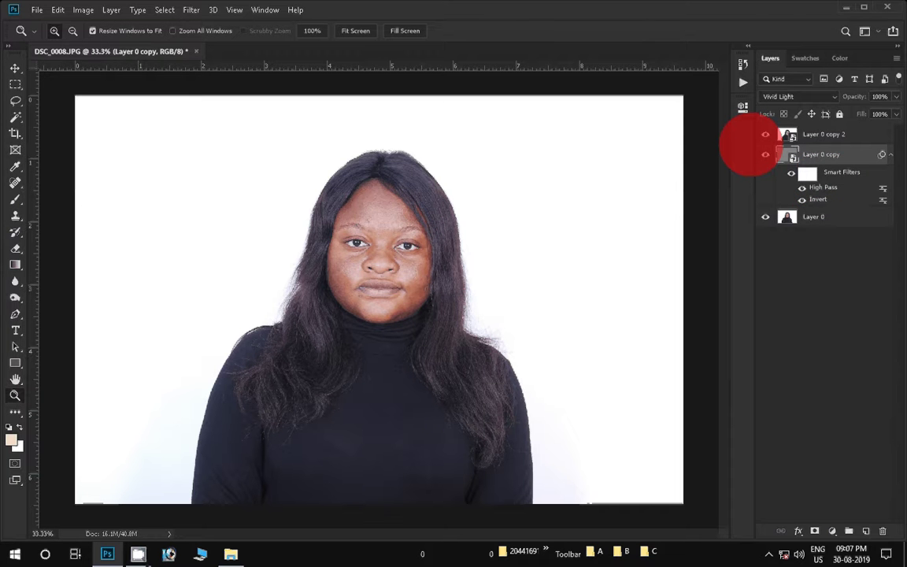
pyautogui.click(833, 133)
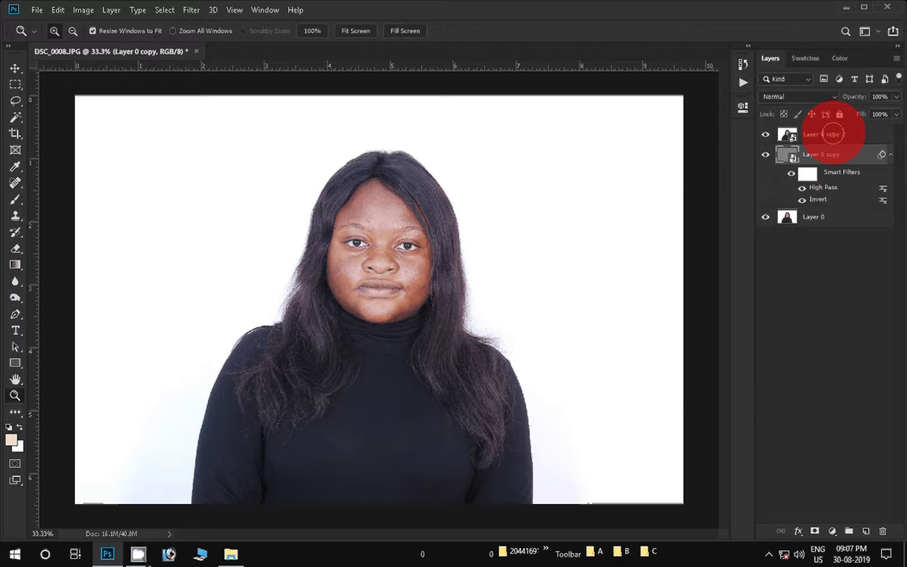
# Add a Gaussian Blur with a 12-pixel radius to Layer 0 copy 2
pyautogui.click(192, 10)
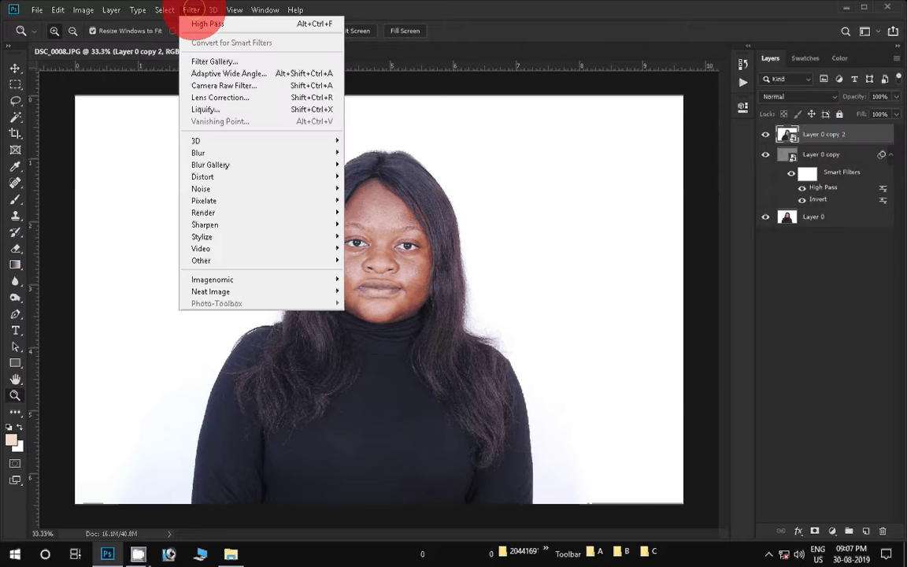
pyautogui.moveTo(199, 153)
pyautogui.click(397, 200)
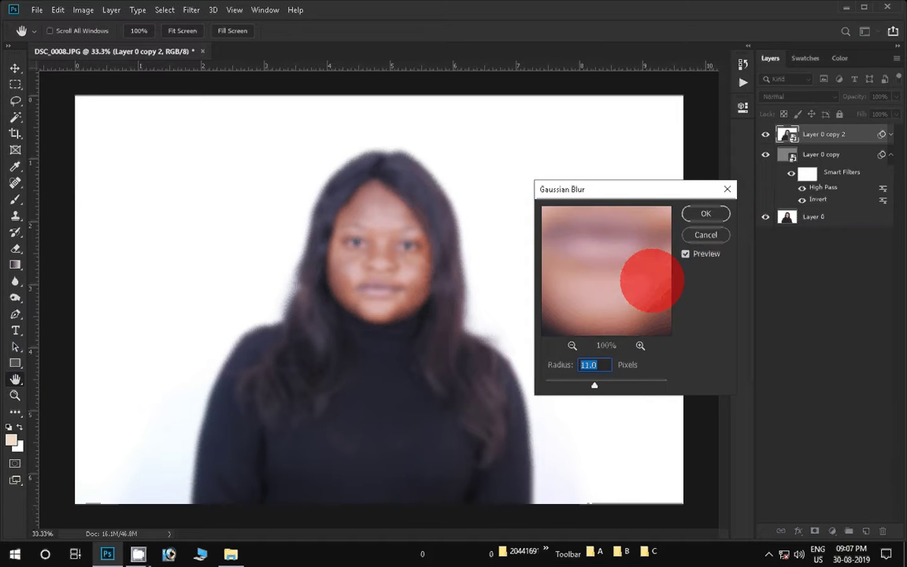
pyautogui.write('1')
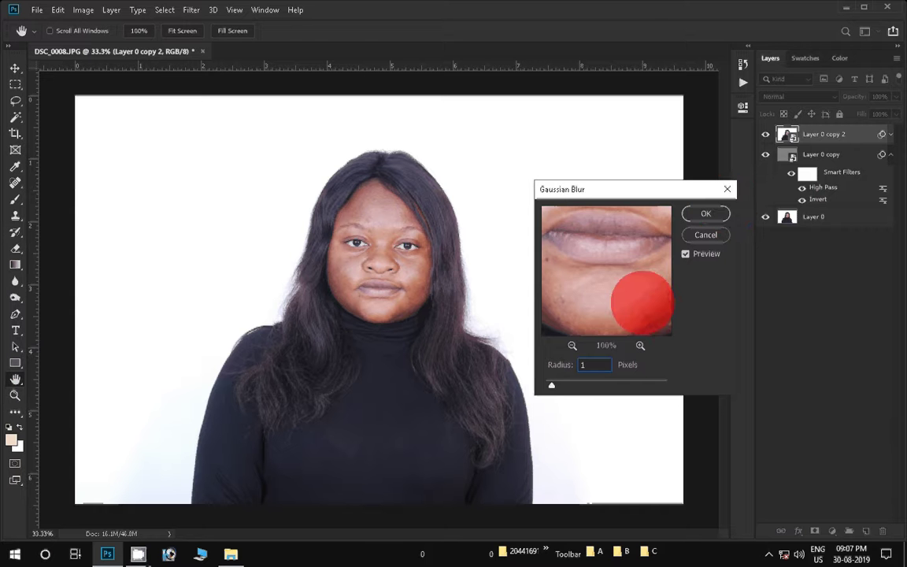
pyautogui.write('2')
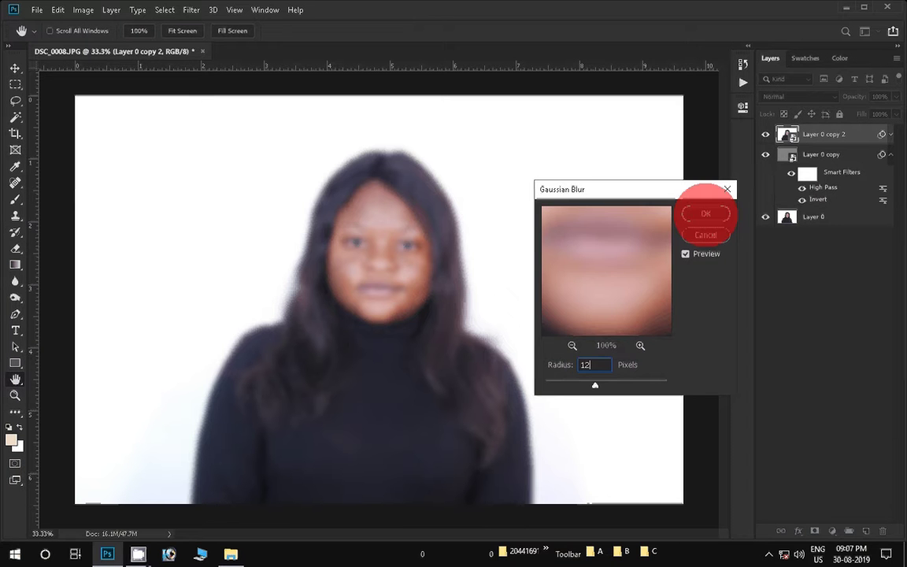
pyautogui.click(705, 213)
pyautogui.moveTo(825, 130)
pyautogui.mouseDown()
pyautogui.moveTo(825, 205)
pyautogui.moveTo(818, 132)
pyautogui.moveTo(822, 186)
pyautogui.mouseUp()
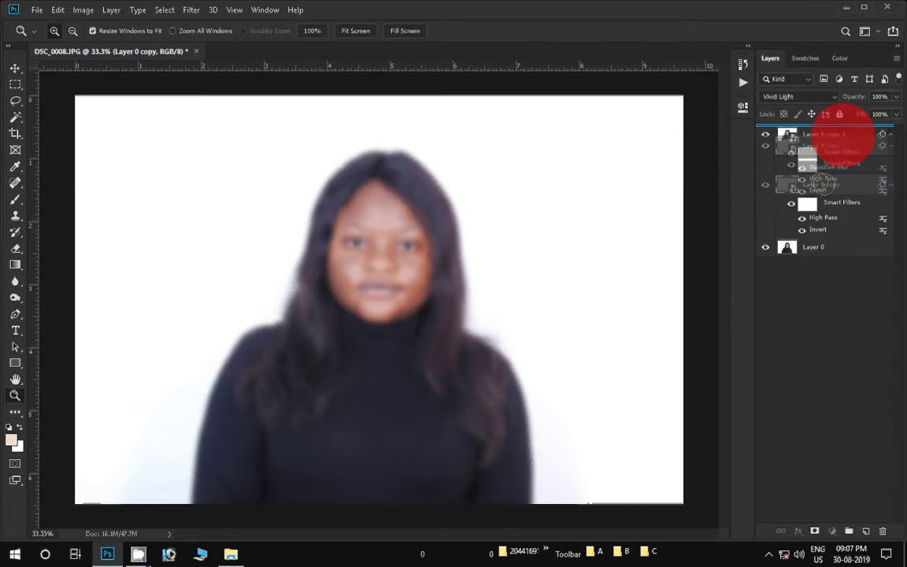
# Move Layer 0 copy above Layer 0 copy 2, link both, and group them into Group 1
pyautogui.moveTo(841, 128); pyautogui.dragTo(815, 153)
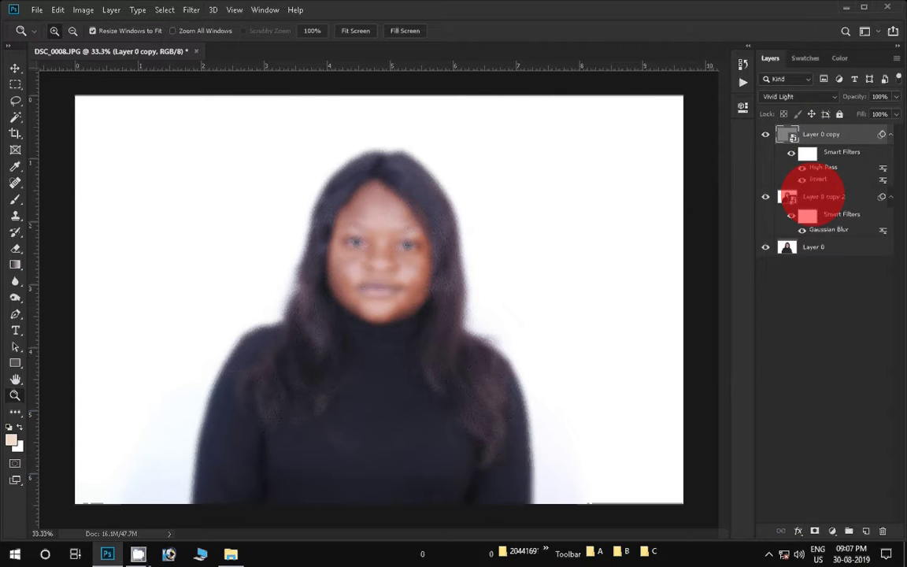
pyautogui.click(823, 196)
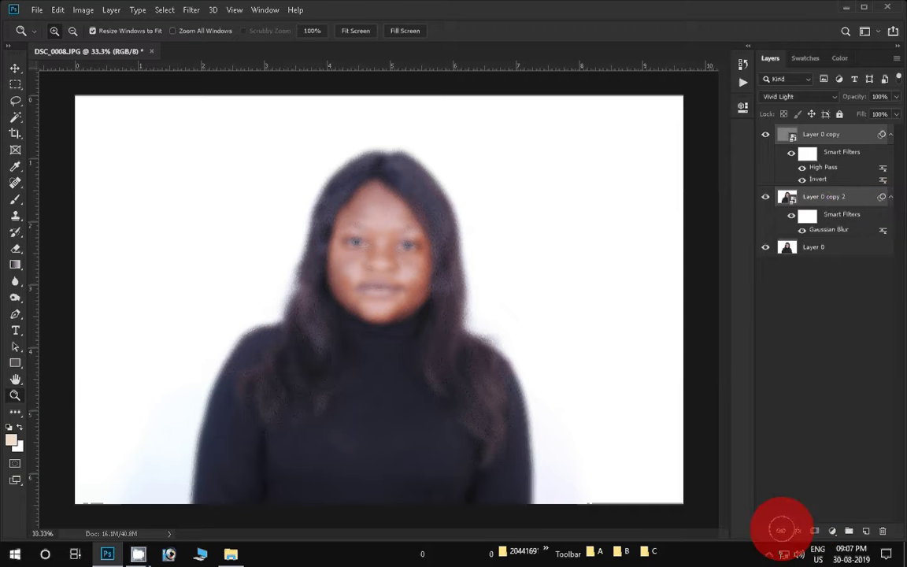
pyautogui.click(781, 531)
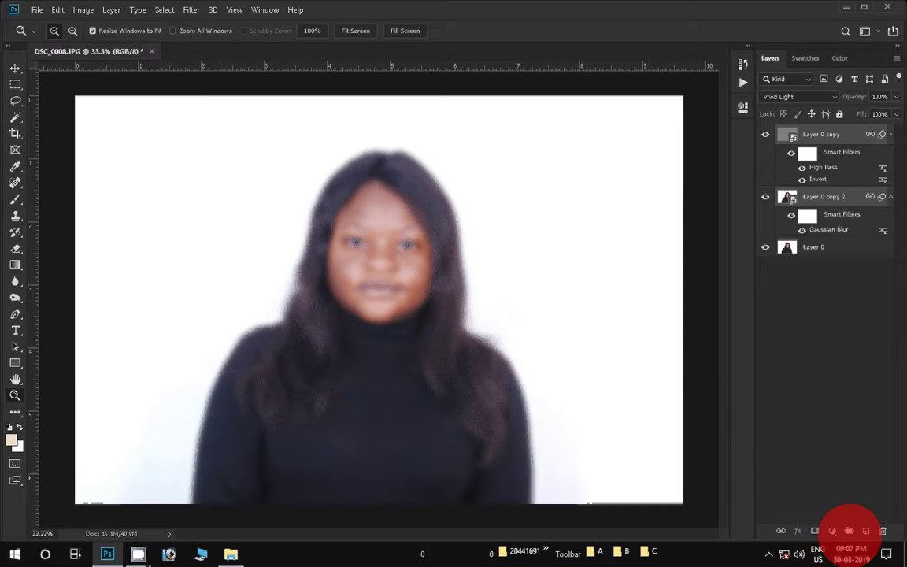
pyautogui.click(848, 531)
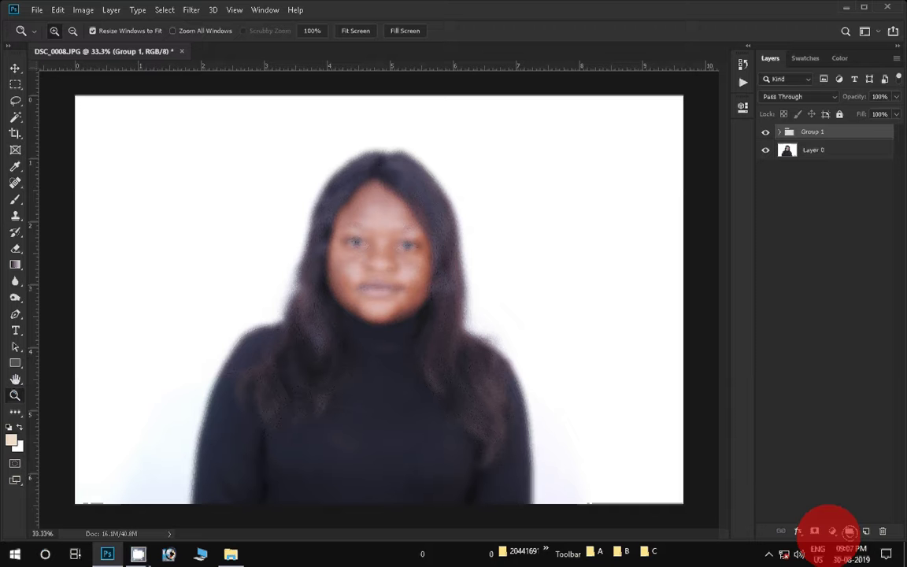
# Give Group 1 a black layer mask, zoom in on the face, and pick the Brush tool
pyautogui.keyDown('alt'); pyautogui.click(814, 531); pyautogui.keyUp('alt')
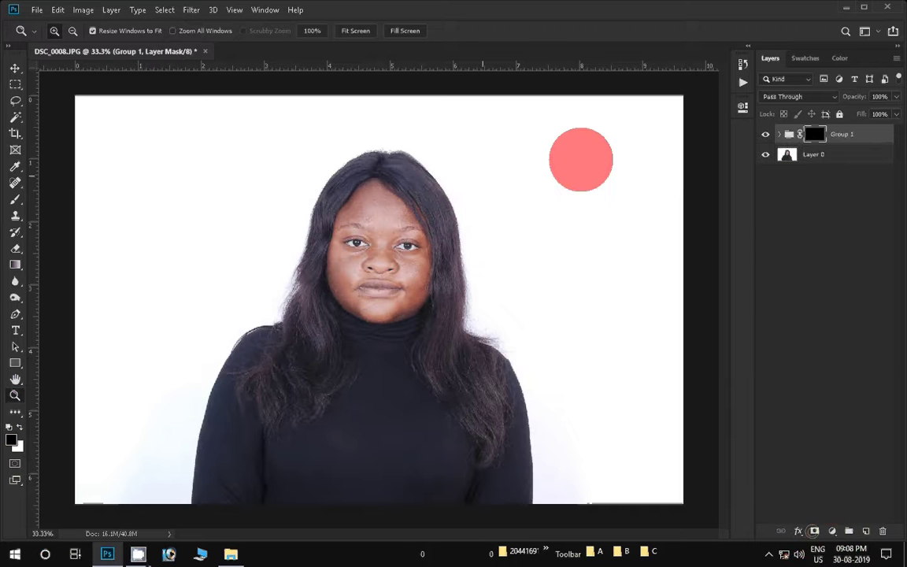
pyautogui.click(403, 286)
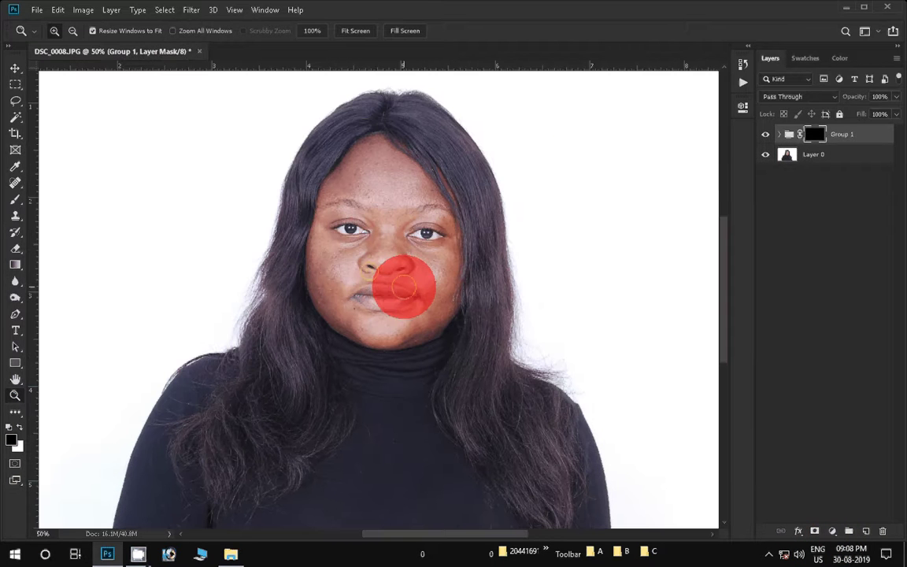
pyautogui.click(404, 286)
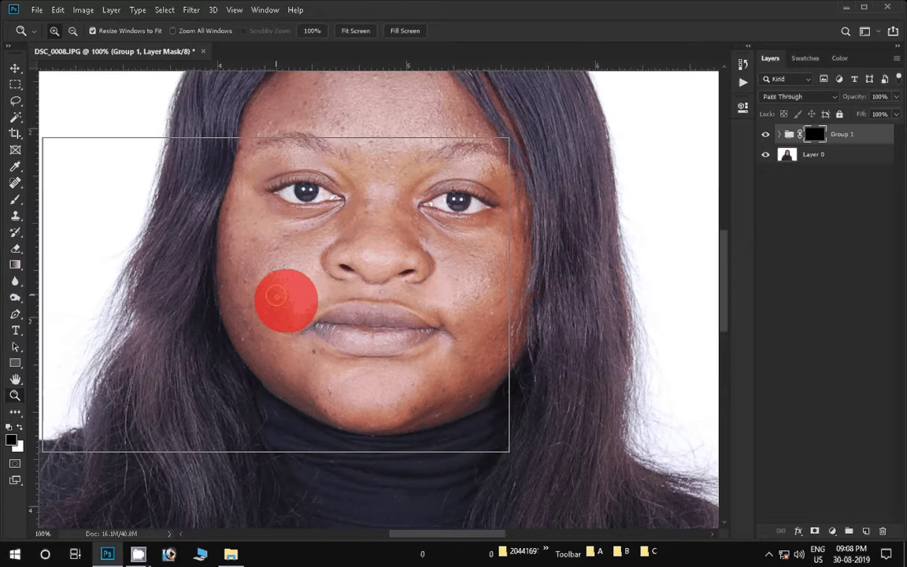
pyautogui.click(275, 297)
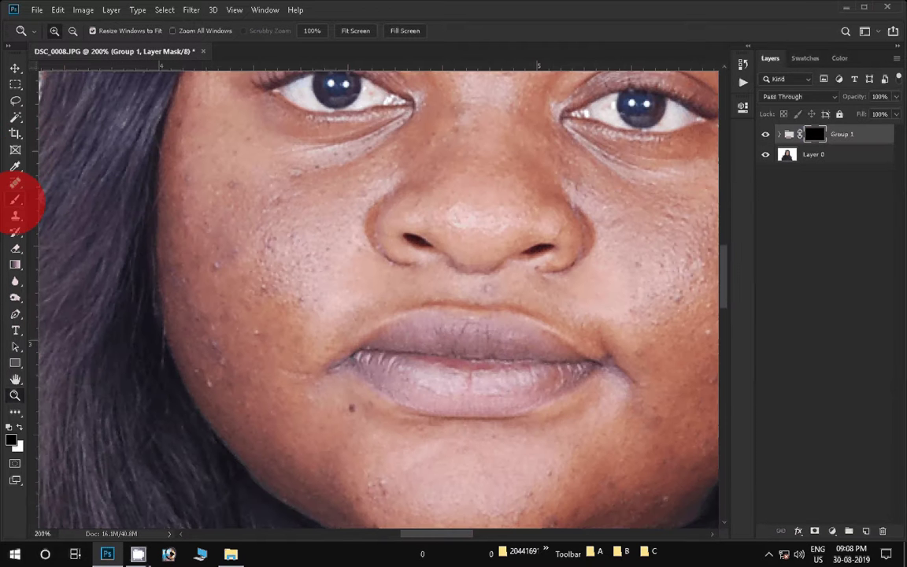
pyautogui.click(15, 199)
# Paint white on Group 1's mask over the under-eye, cheeks, jawline and upper lip
pyautogui.click(20, 427)
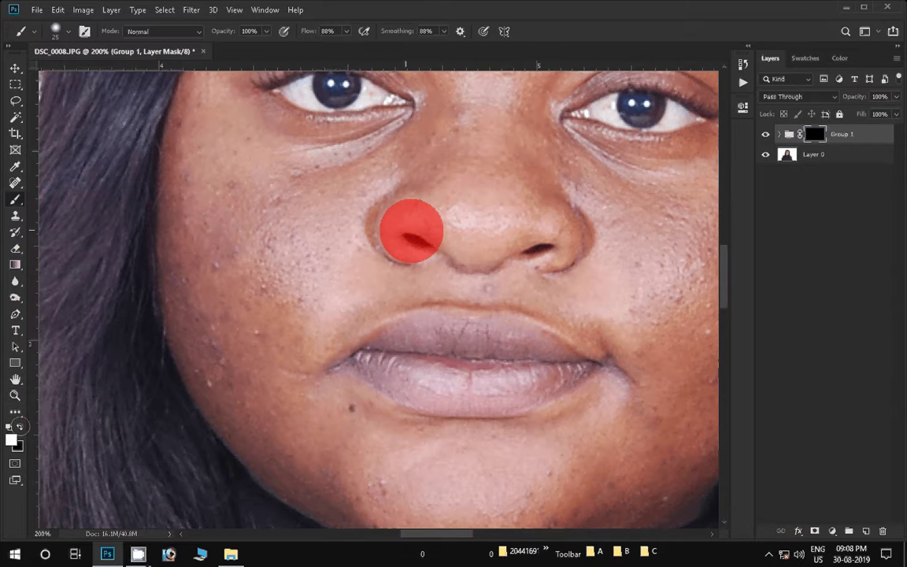
pyautogui.hscroll(-3, 327, 89)
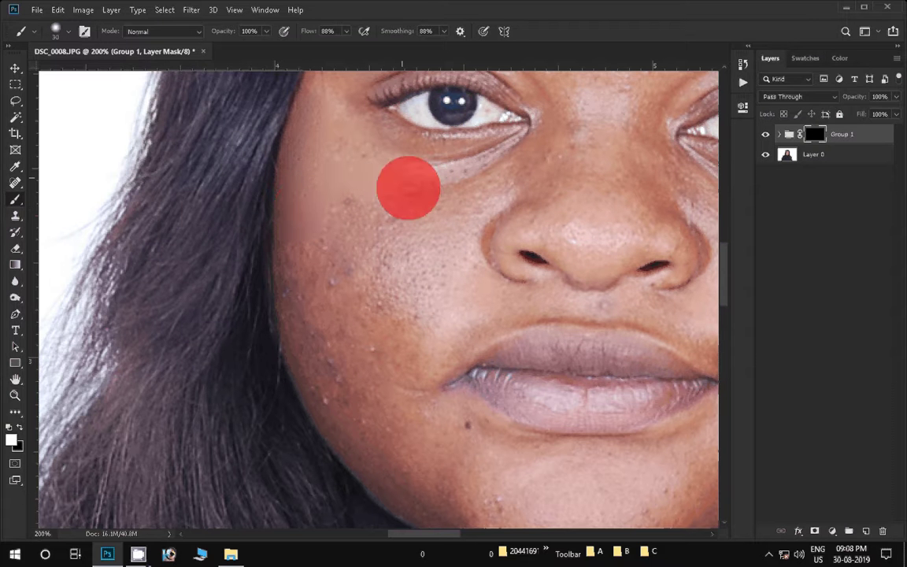
pyautogui.moveTo(408, 187)
pyautogui.mouseDown()
pyautogui.moveTo(446, 215)
pyautogui.moveTo(394, 192)
pyautogui.mouseUp()
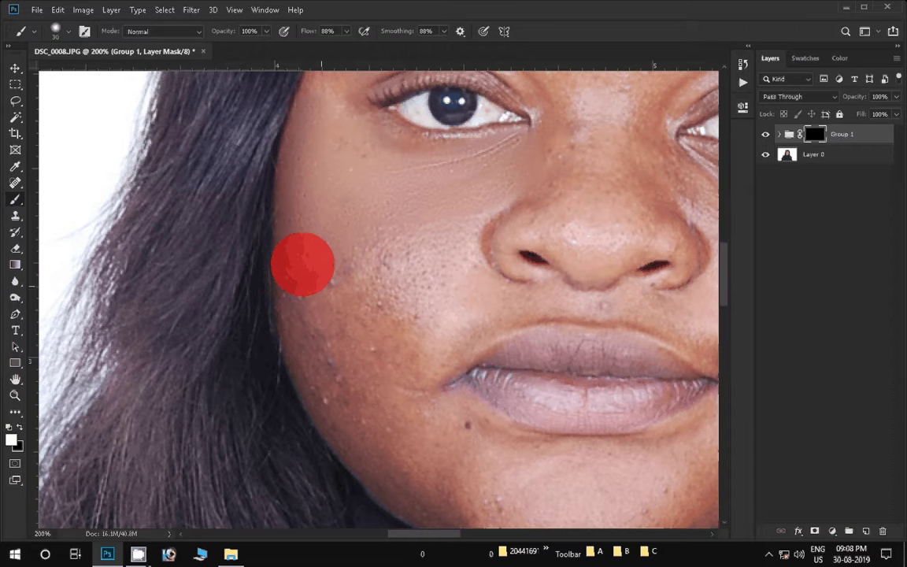
pyautogui.moveTo(303, 263)
pyautogui.mouseDown()
pyautogui.moveTo(395, 240)
pyautogui.moveTo(516, 181)
pyautogui.moveTo(362, 343)
pyautogui.moveTo(344, 347)
pyautogui.moveTo(355, 425)
pyautogui.mouseUp()
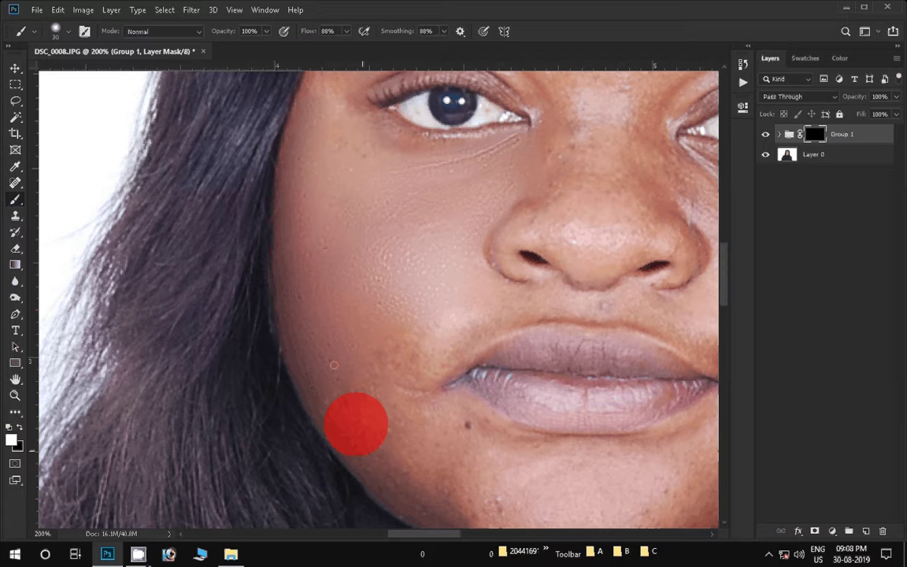
pyautogui.moveTo(356, 425)
pyautogui.mouseDown()
pyautogui.moveTo(327, 425)
pyautogui.moveTo(373, 351)
pyautogui.moveTo(556, 447)
pyautogui.moveTo(392, 469)
pyautogui.moveTo(463, 482)
pyautogui.moveTo(610, 435)
pyautogui.moveTo(342, 352)
pyautogui.moveTo(448, 349)
pyautogui.moveTo(622, 257)
pyautogui.moveTo(394, 296)
pyautogui.moveTo(604, 315)
pyautogui.moveTo(610, 347)
pyautogui.moveTo(594, 415)
pyautogui.moveTo(637, 354)
pyautogui.moveTo(414, 348)
pyautogui.moveTo(550, 211)
pyautogui.moveTo(478, 295)
pyautogui.moveTo(401, 256)
pyautogui.moveTo(252, 146)
pyautogui.moveTo(198, 163)
pyautogui.mouseUp()
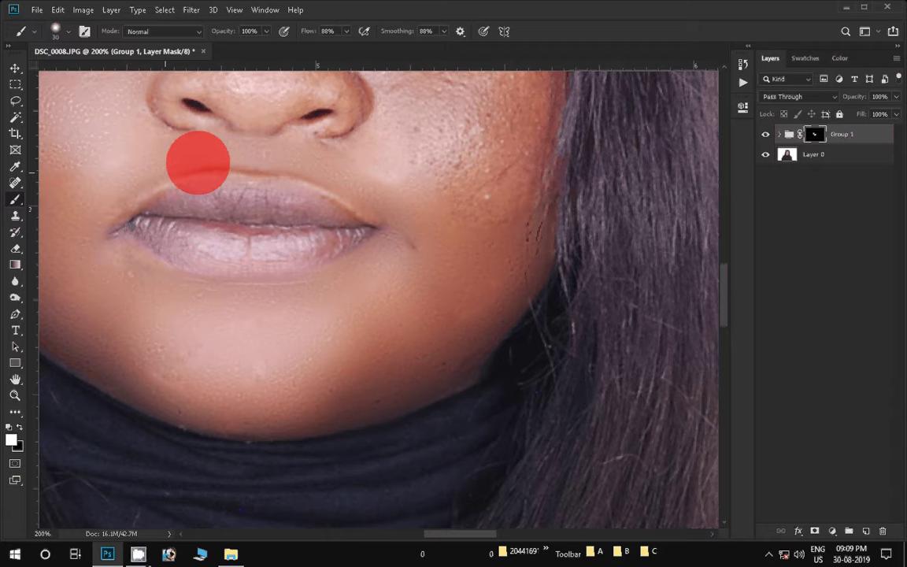
pyautogui.moveTo(197, 162)
pyautogui.mouseDown()
pyautogui.moveTo(437, 97)
pyautogui.moveTo(440, 203)
pyautogui.moveTo(499, 219)
pyautogui.moveTo(522, 353)
pyautogui.mouseUp()
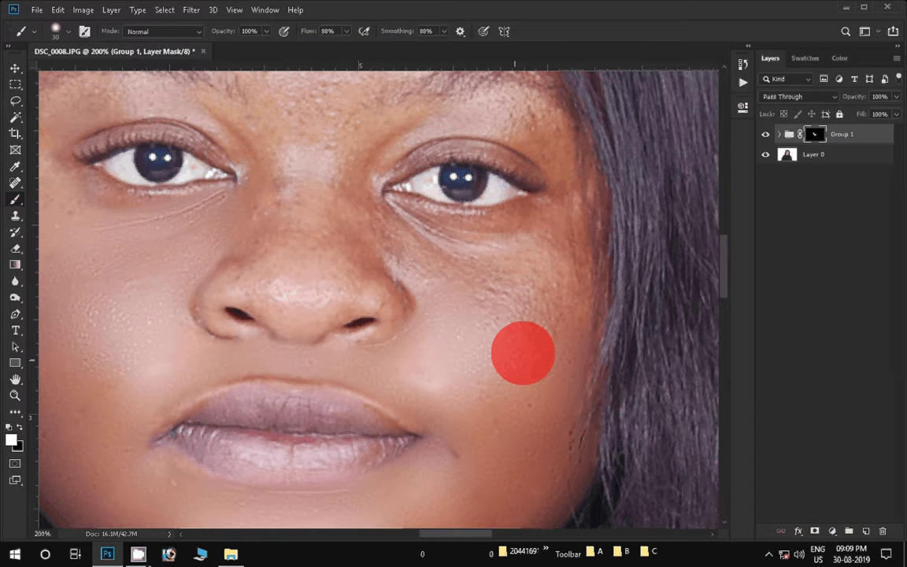
pyautogui.moveTo(522, 352)
pyautogui.mouseDown()
pyautogui.moveTo(476, 299)
pyautogui.moveTo(522, 339)
pyautogui.mouseUp()
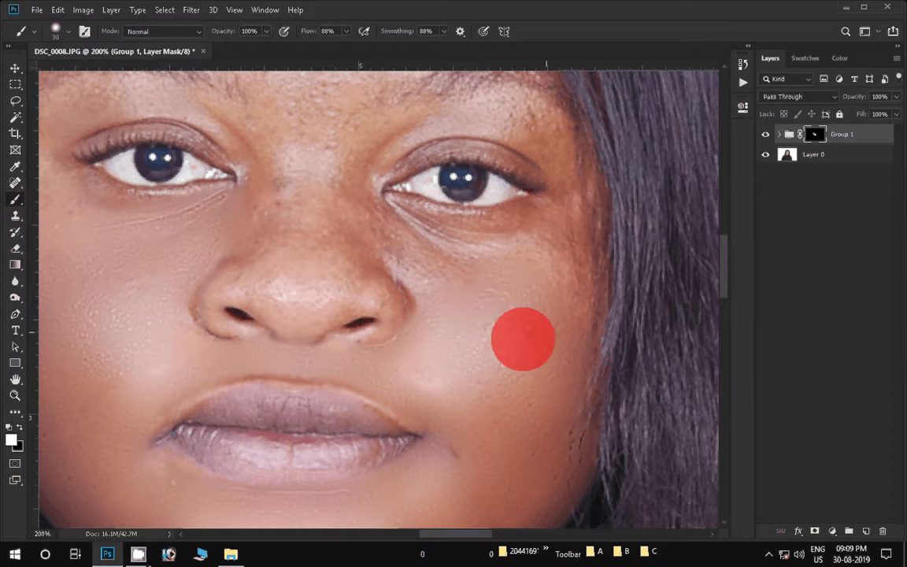
pyautogui.moveTo(522, 338)
pyautogui.mouseDown()
pyautogui.moveTo(595, 193)
pyautogui.moveTo(411, 226)
pyautogui.moveTo(408, 266)
pyautogui.mouseUp()
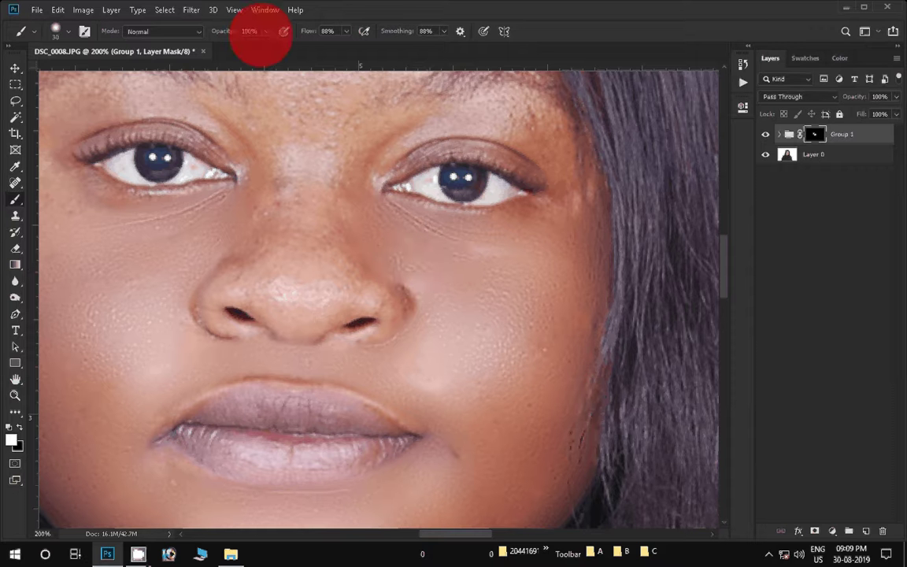
# At 88% brush opacity, paint the mask over the forehead, temple and hairline
pyautogui.click(250, 32)
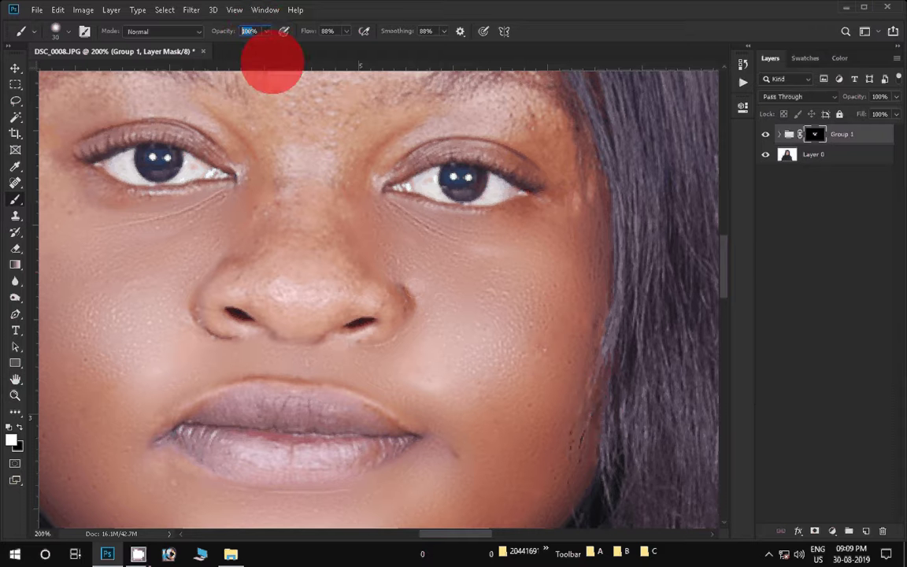
pyautogui.write('88')
pyautogui.press('Return')
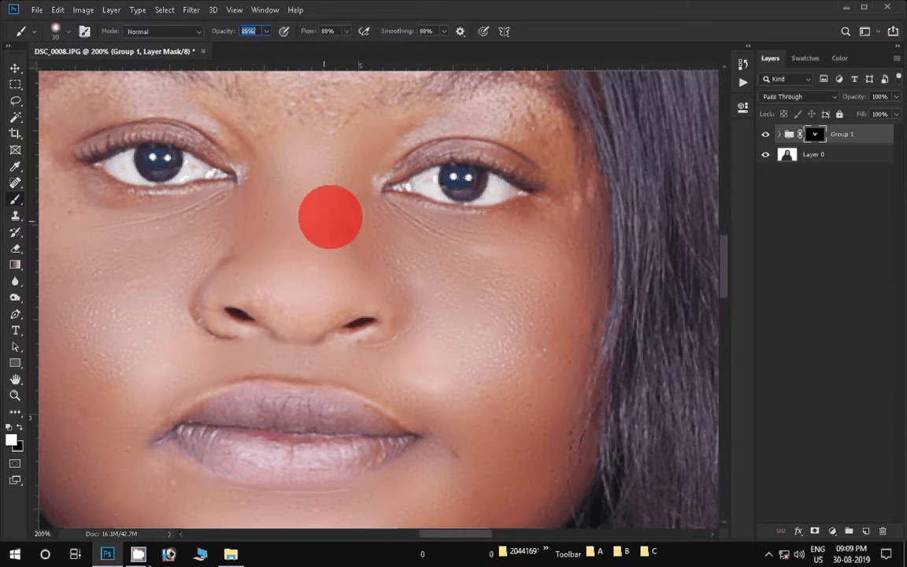
pyautogui.scroll(5, 329, 216)
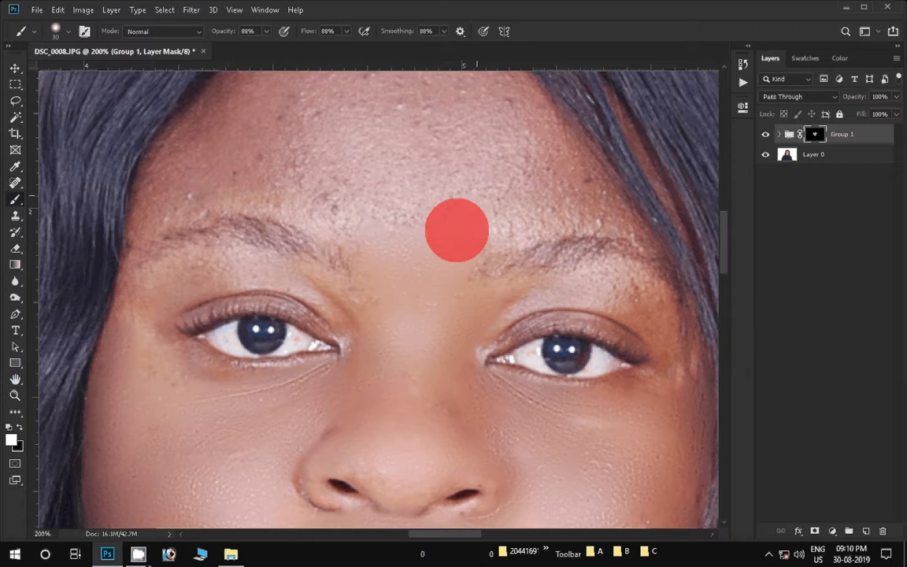
pyautogui.moveTo(456, 230); pyautogui.dragTo(149, 208)
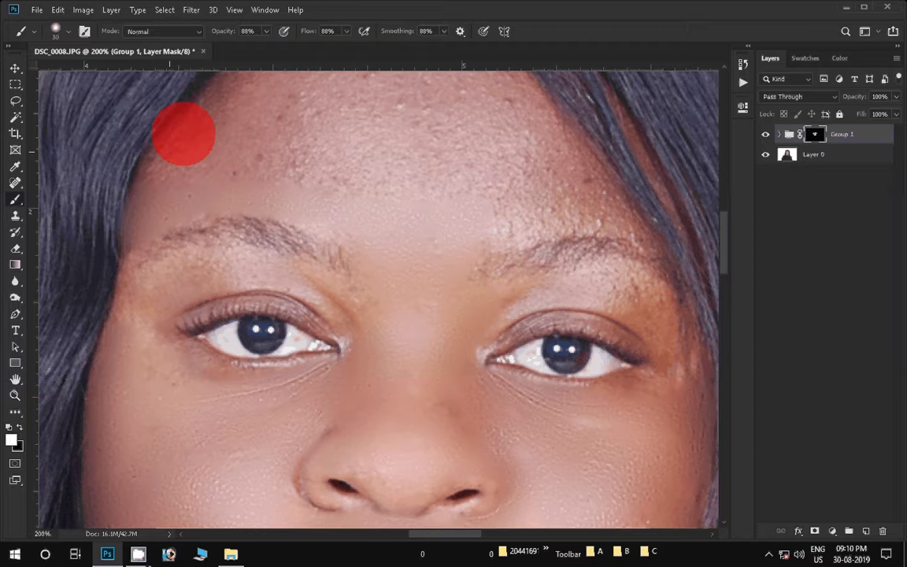
pyautogui.moveTo(183, 134)
pyautogui.mouseDown()
pyautogui.moveTo(155, 181)
pyautogui.moveTo(351, 112)
pyautogui.mouseUp()
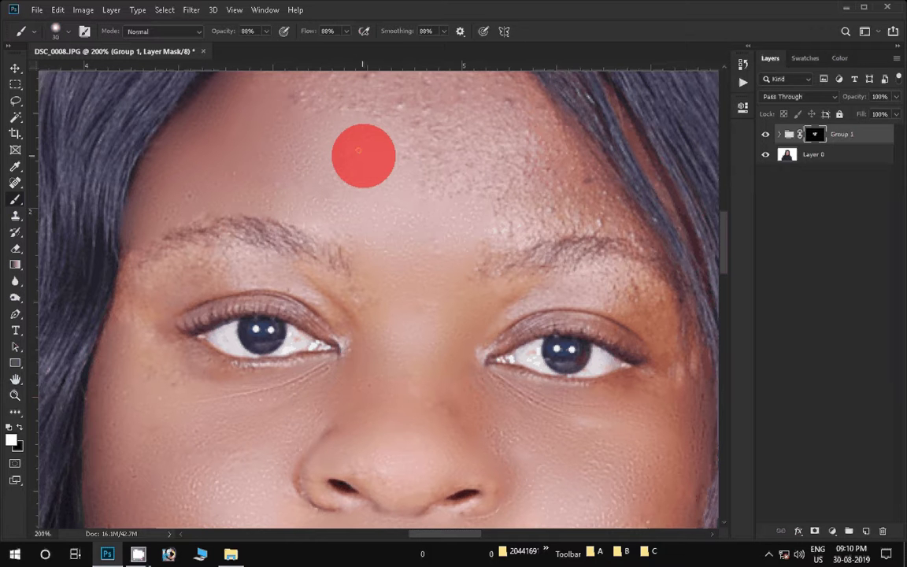
pyautogui.moveTo(358, 150); pyautogui.dragTo(296, 235)
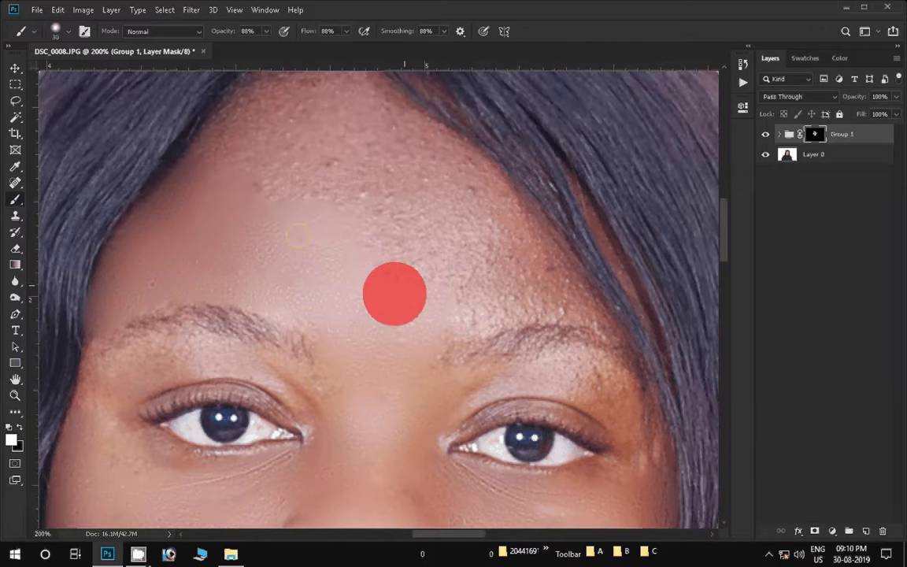
pyautogui.moveTo(394, 293)
pyautogui.mouseDown()
pyautogui.moveTo(621, 322)
pyautogui.moveTo(485, 181)
pyautogui.moveTo(507, 271)
pyautogui.moveTo(369, 243)
pyautogui.moveTo(396, 269)
pyautogui.moveTo(465, 174)
pyautogui.moveTo(499, 235)
pyautogui.moveTo(359, 98)
pyautogui.moveTo(433, 160)
pyautogui.moveTo(356, 153)
pyautogui.moveTo(285, 126)
pyautogui.moveTo(266, 156)
pyautogui.moveTo(215, 123)
pyautogui.moveTo(322, 111)
pyautogui.moveTo(348, 139)
pyautogui.moveTo(450, 414)
pyautogui.moveTo(573, 379)
pyautogui.moveTo(645, 461)
pyautogui.moveTo(650, 430)
pyautogui.moveTo(531, 362)
pyautogui.moveTo(301, 411)
pyautogui.moveTo(114, 390)
pyautogui.moveTo(134, 353)
pyautogui.moveTo(327, 421)
pyautogui.moveTo(31, 340)
pyautogui.mouseUp()
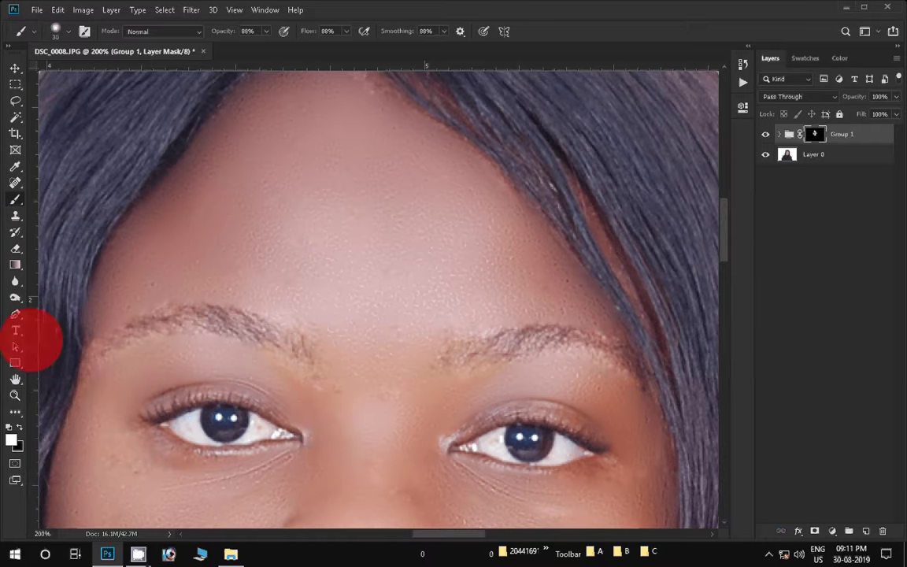
pyautogui.press('z')
pyautogui.click(352, 31)
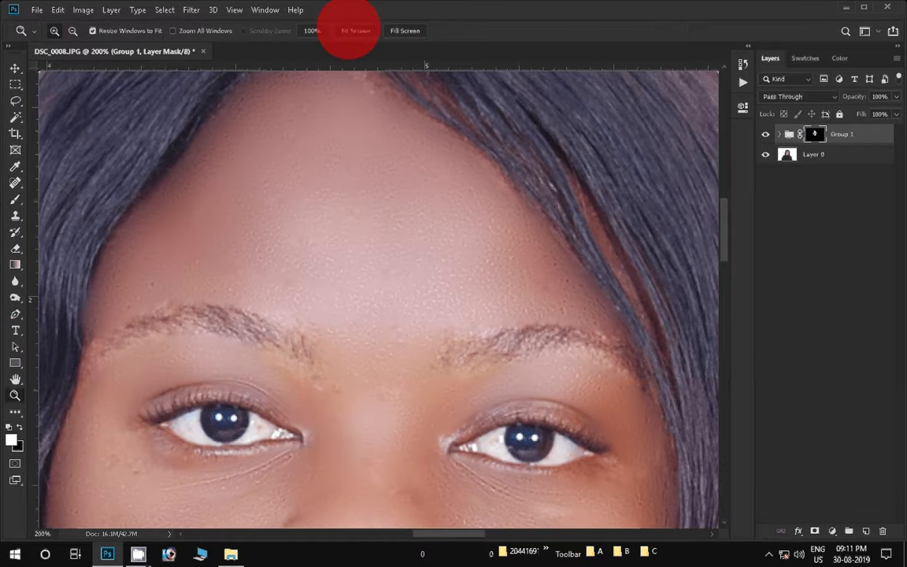
# Fit the photo in the window and merge Group 1 into a single layer
pyautogui.click(353, 31)
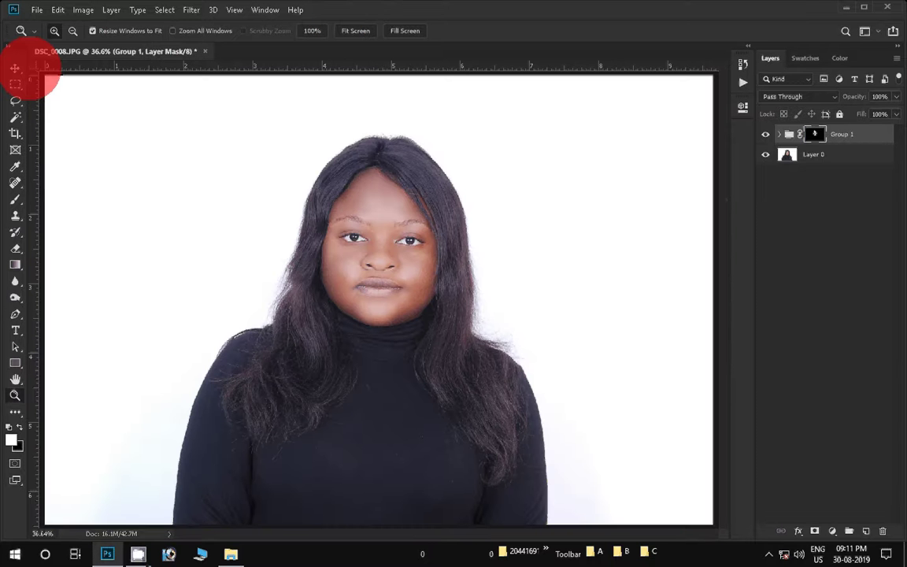
pyautogui.click(111, 9)
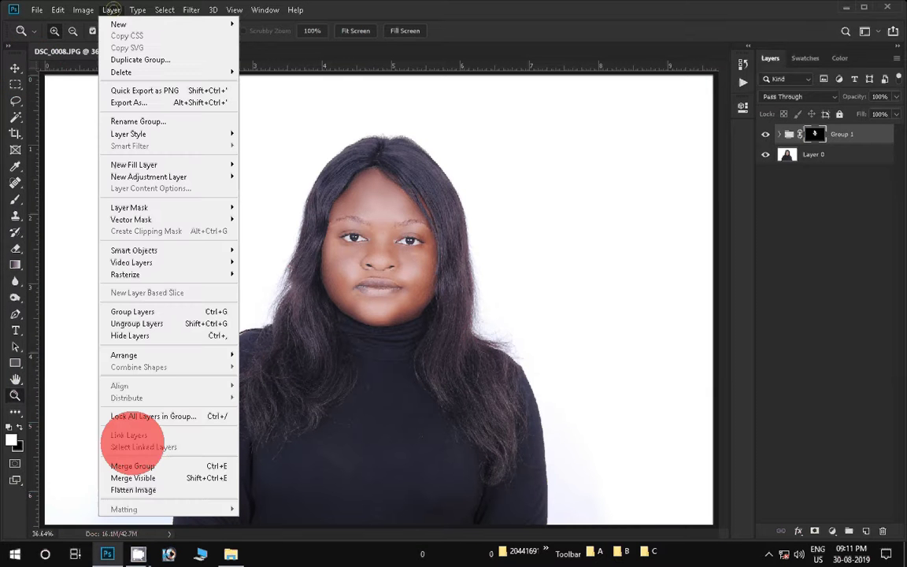
pyautogui.click(132, 465)
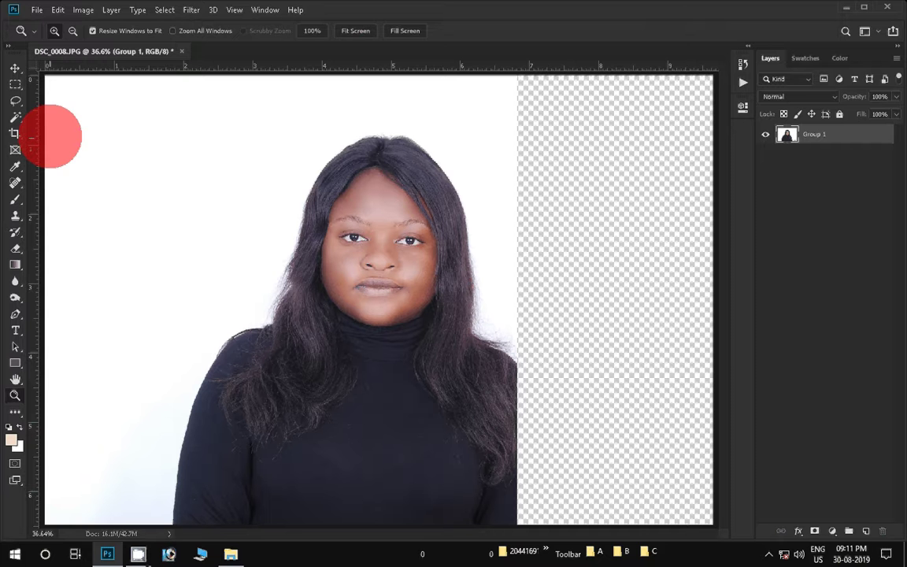
# Crop to a 6 x 4 in, 300 ppi landscape canvas and stretch the photo across it
pyautogui.click(15, 133)
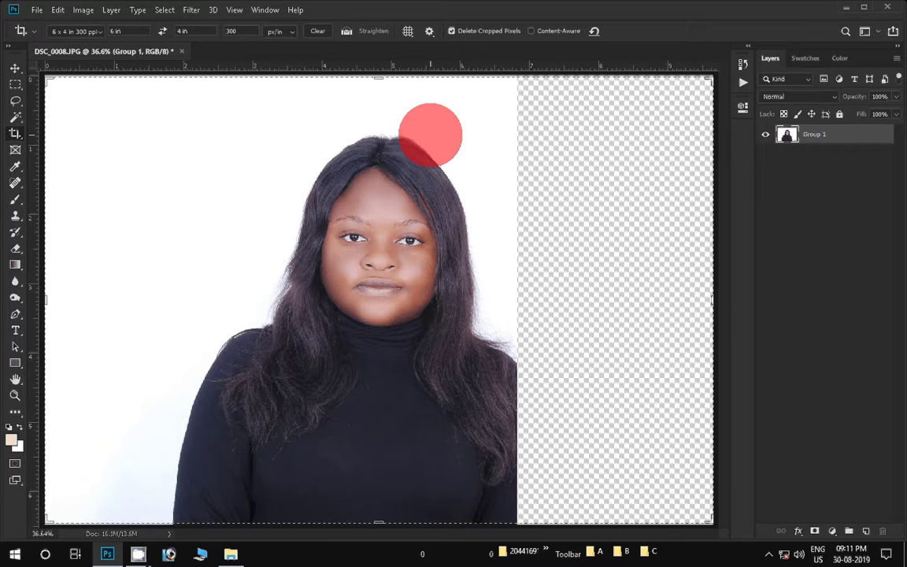
pyautogui.press('v')
pyautogui.click(394, 223)
pyautogui.click(426, 252)
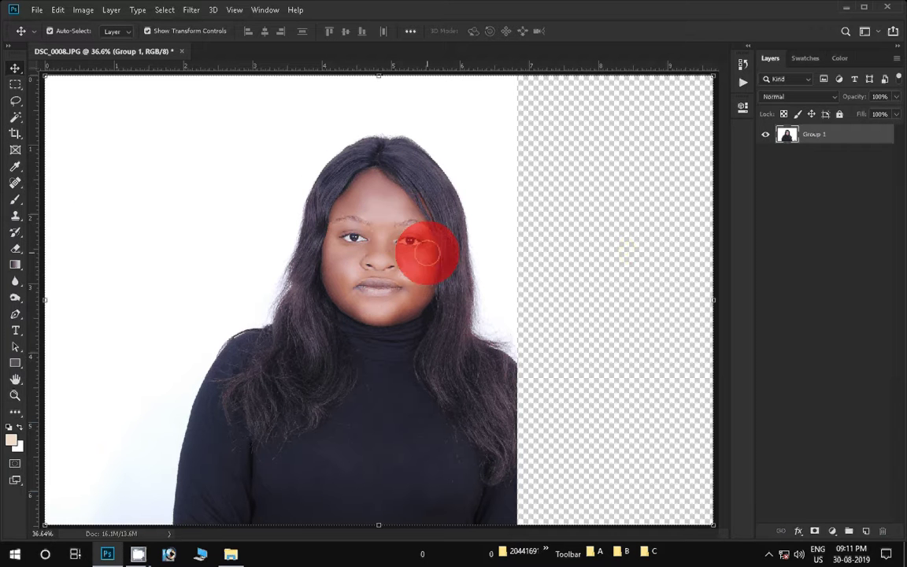
pyautogui.moveTo(426, 252)
pyautogui.mouseDown()
pyautogui.moveTo(299, 263)
pyautogui.moveTo(340, 273)
pyautogui.mouseUp()
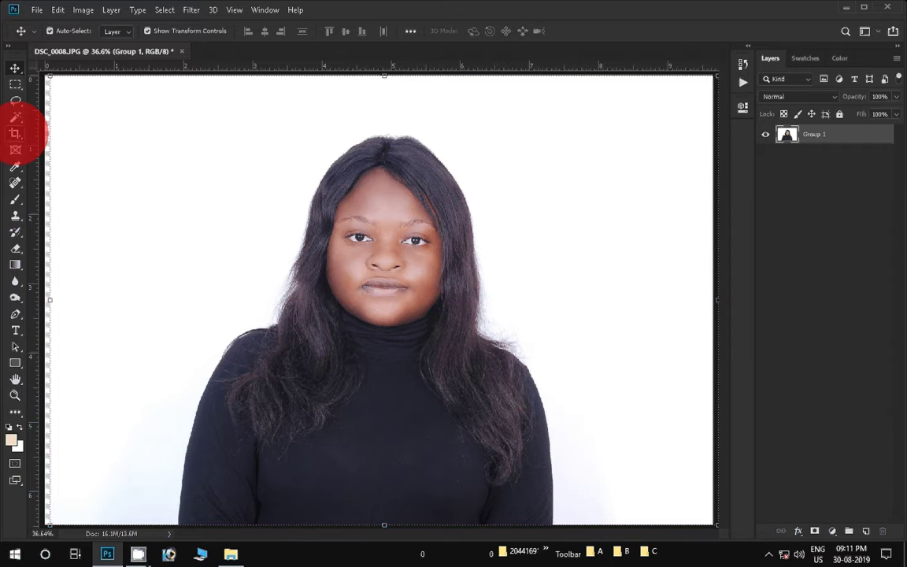
# Crop the portrait with the 3.5 x 4.5 cm, 300 ppi preset, framed around the face
pyautogui.click(15, 133)
pyautogui.moveTo(226, 91)
pyautogui.mouseDown()
pyautogui.moveTo(518, 444)
pyautogui.moveTo(634, 363)
pyautogui.mouseUp()
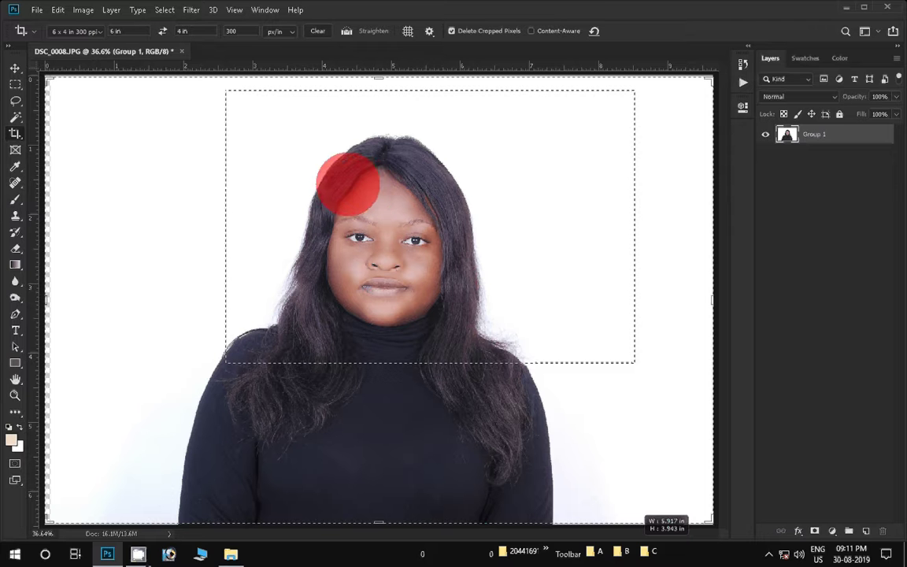
pyautogui.press('Escape')
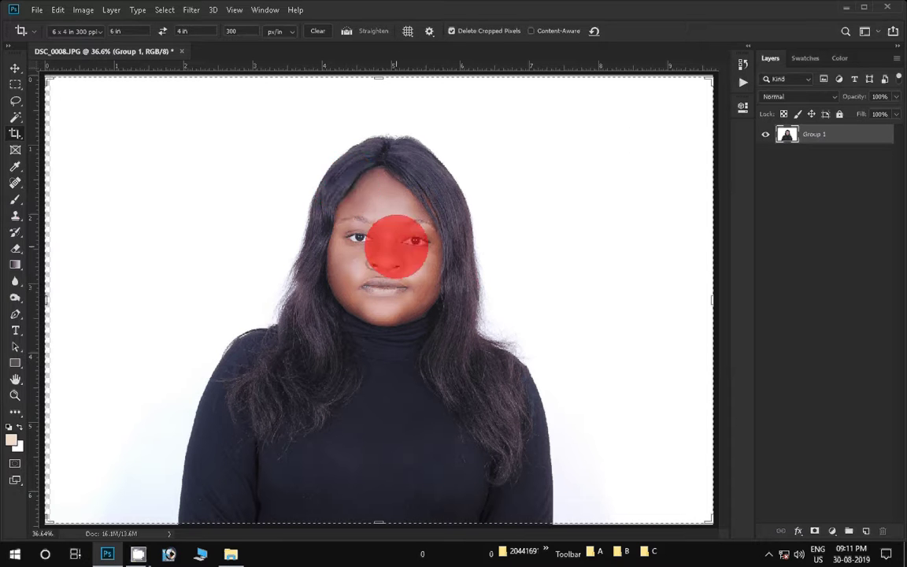
pyautogui.click(78, 31)
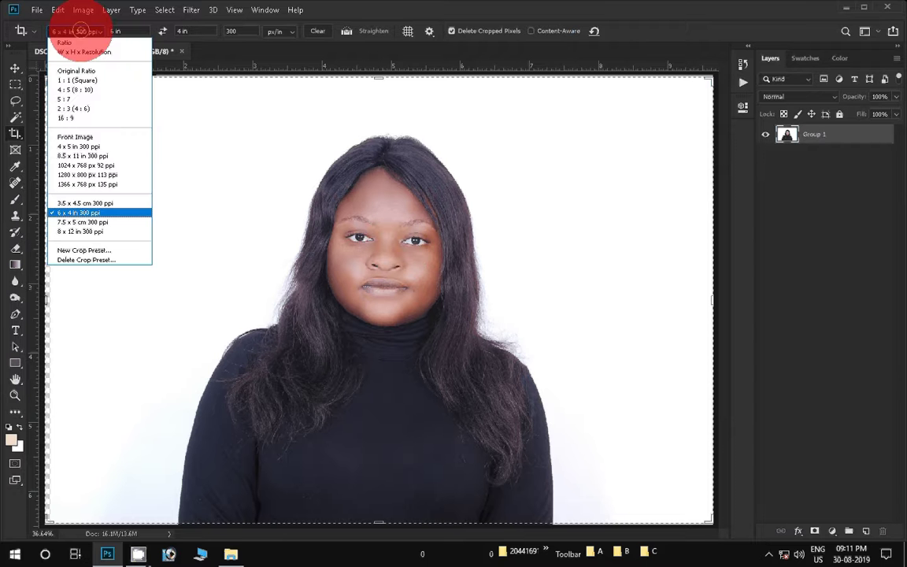
pyautogui.click(84, 203)
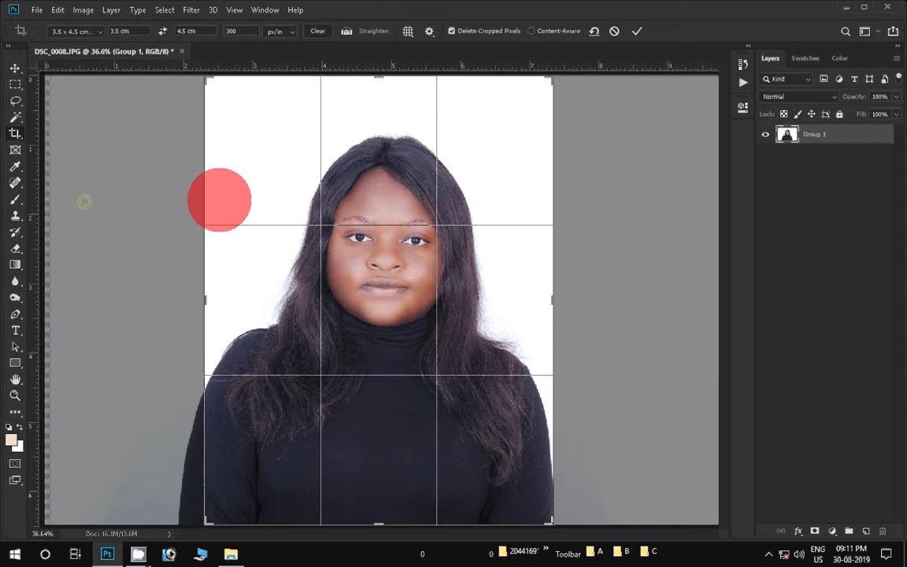
pyautogui.moveTo(205, 522); pyautogui.dragTo(218, 512)
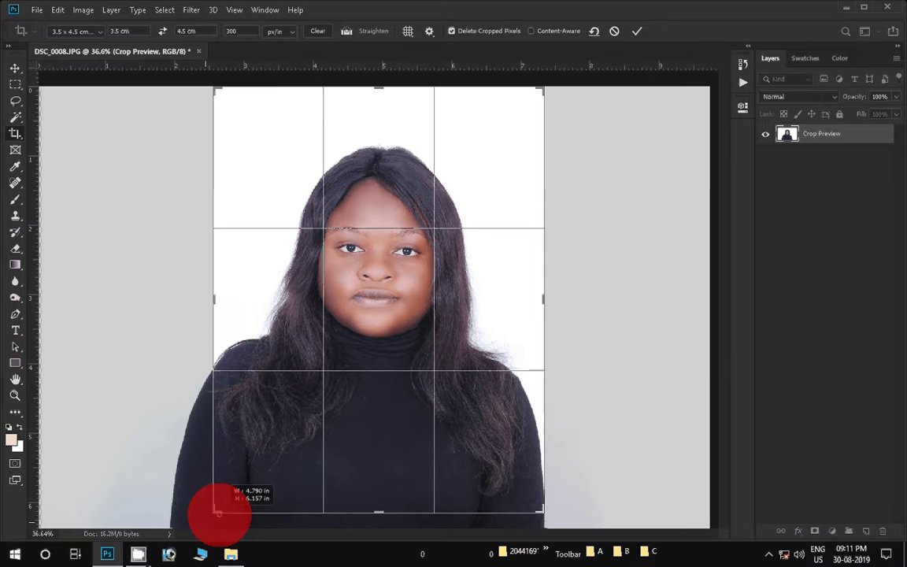
pyautogui.moveTo(543, 88)
pyautogui.mouseDown()
pyautogui.moveTo(543, 100)
pyautogui.moveTo(585, 126)
pyautogui.mouseUp()
pyautogui.click(637, 32)
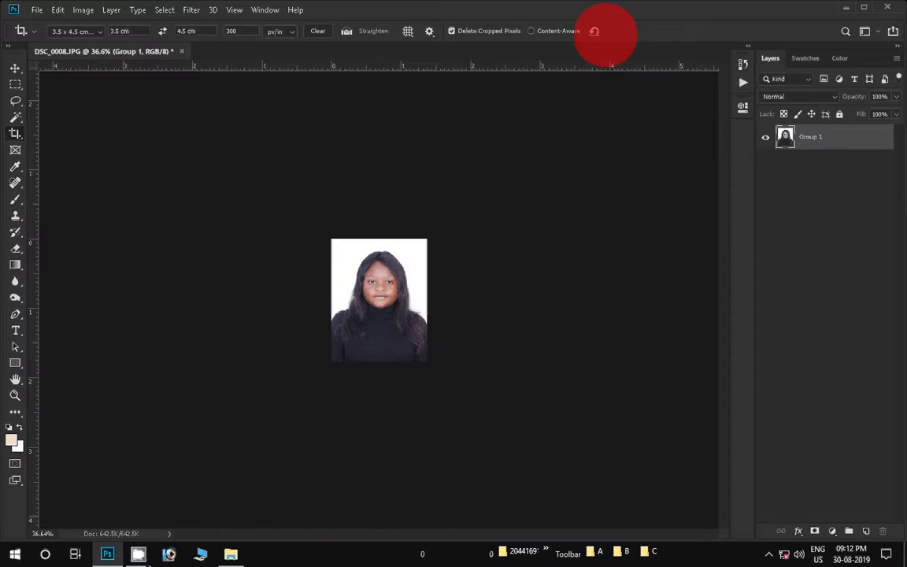
# Fit the cropped portrait in the window and run the passport-photo action to make the 8-up sheet
pyautogui.click(15, 395)
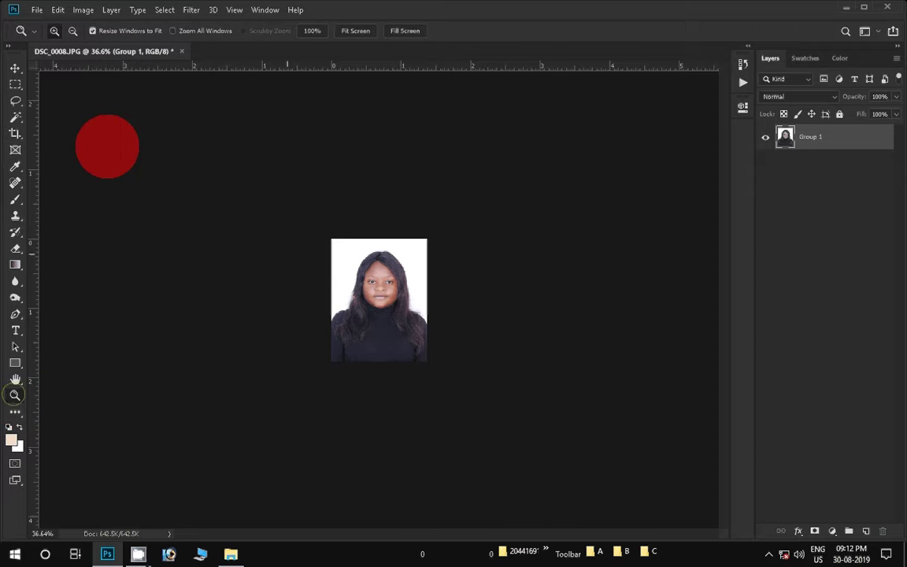
pyautogui.click(347, 30)
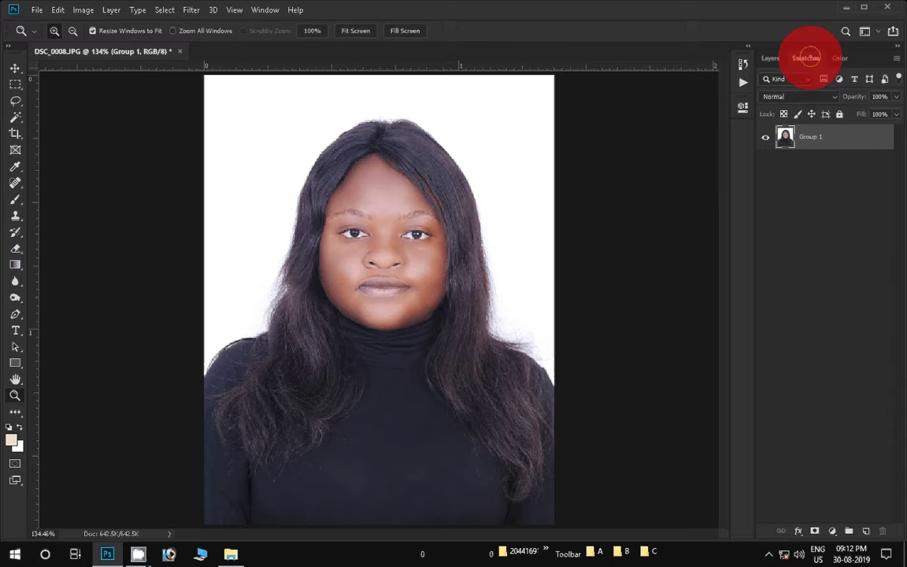
pyautogui.click(840, 58)
pyautogui.click(742, 82)
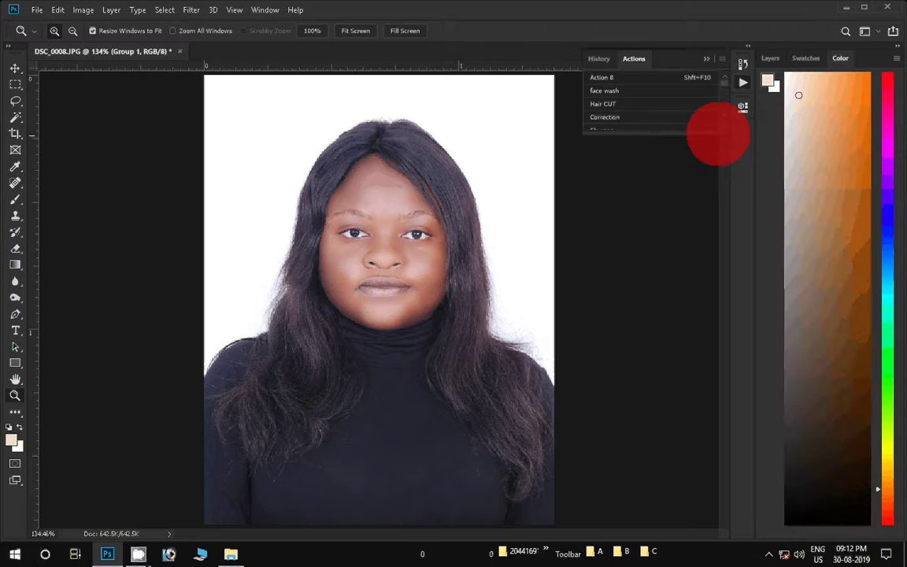
pyautogui.moveTo(717, 133); pyautogui.dragTo(723, 247)
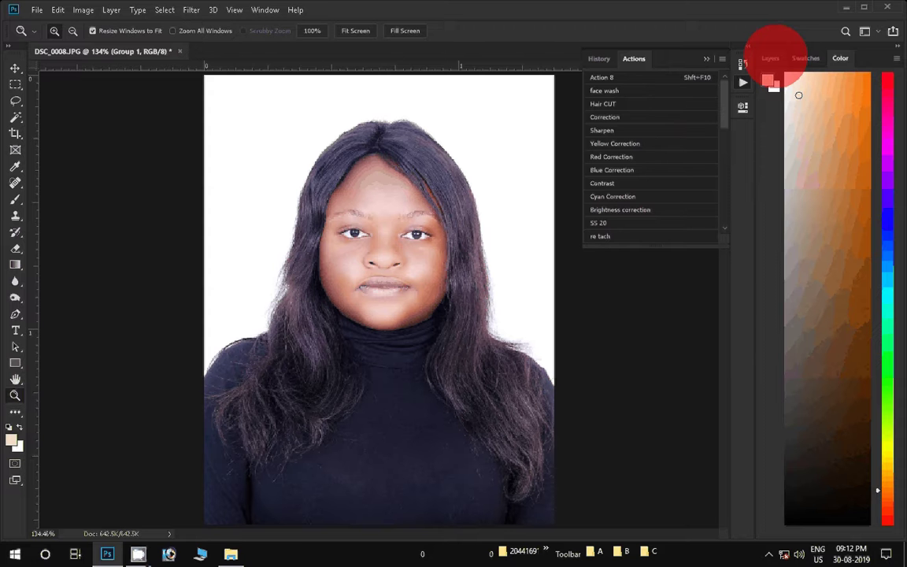
pyautogui.click(769, 58)
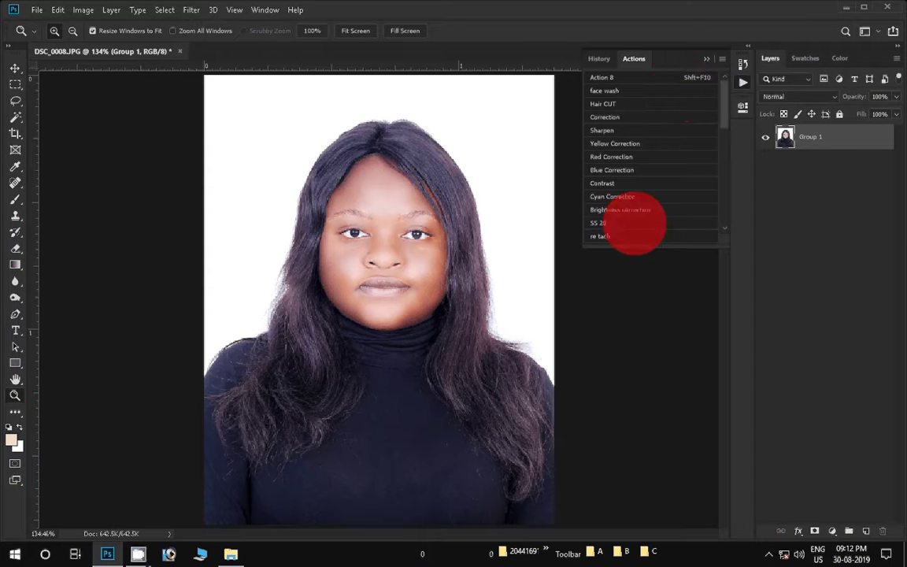
pyautogui.scroll(-3, 636, 223)
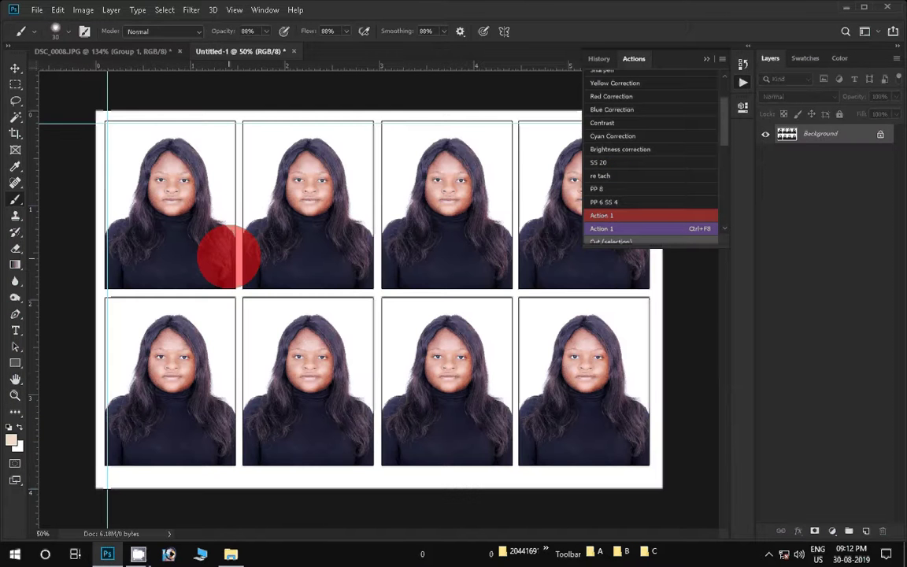
# Zoom into the sheet's central photo to inspect the face, fit the sheet, then show DSC_0008.JPG
pyautogui.click(743, 83)
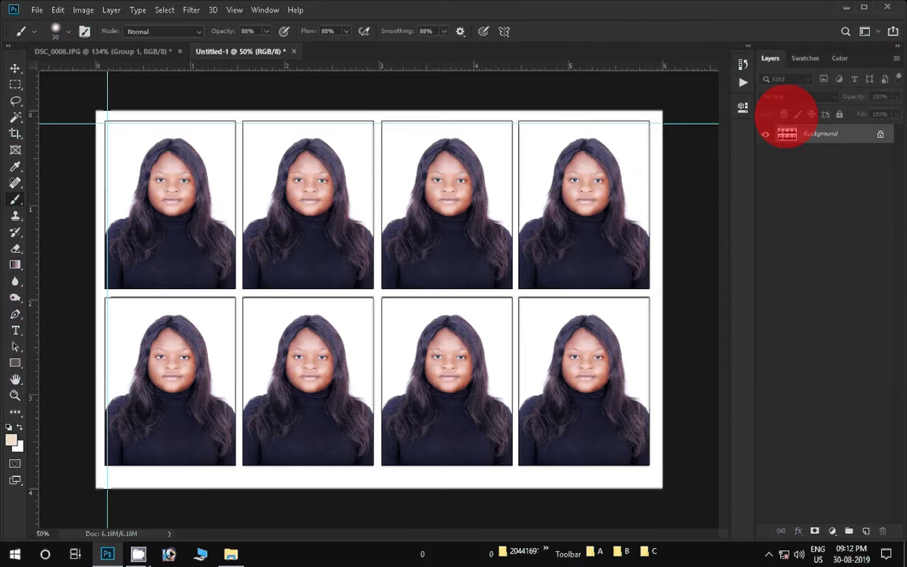
pyautogui.press('z')
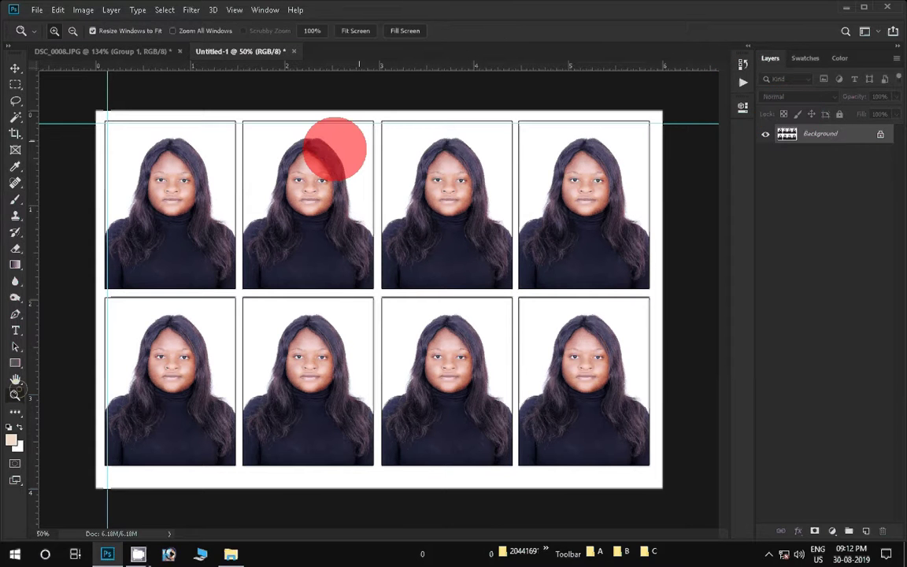
pyautogui.moveTo(234, 120); pyautogui.dragTo(378, 293)
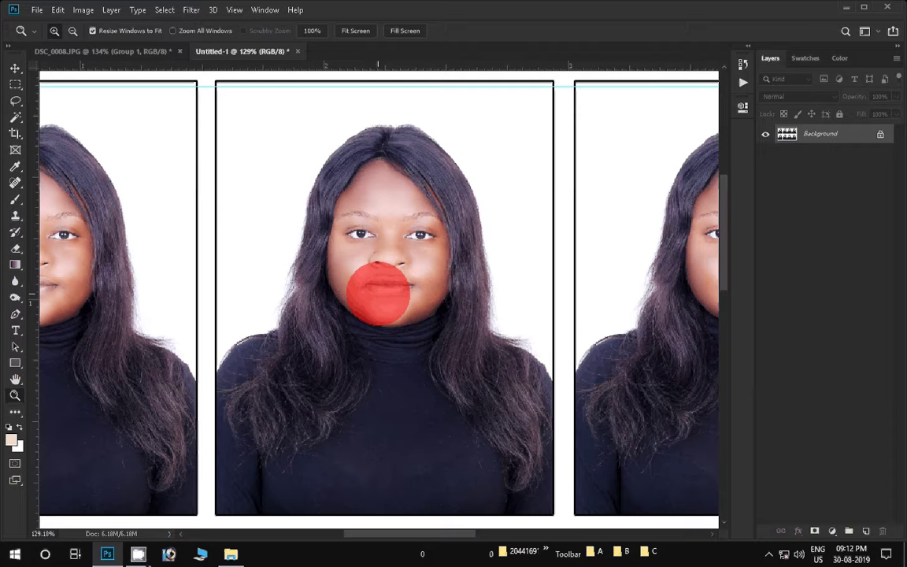
pyautogui.click(378, 293)
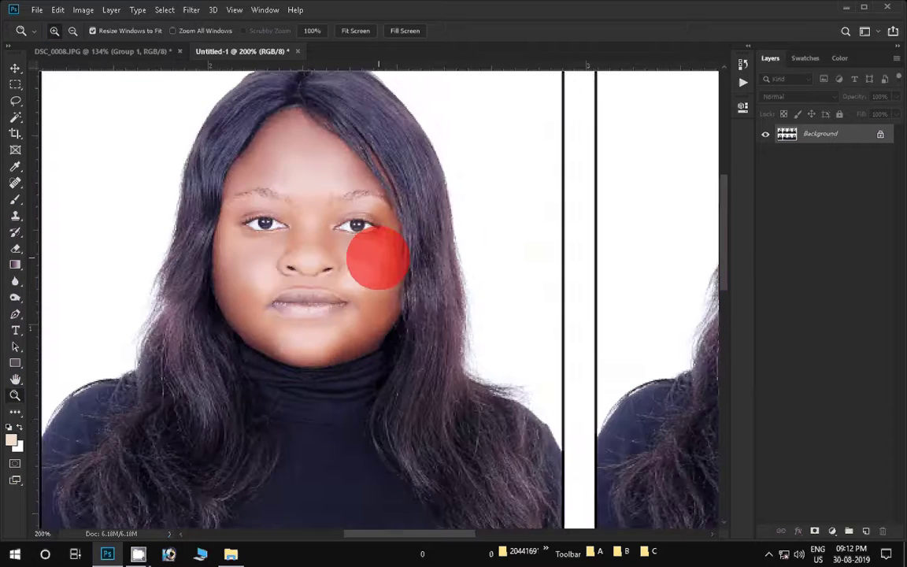
pyautogui.click(378, 257)
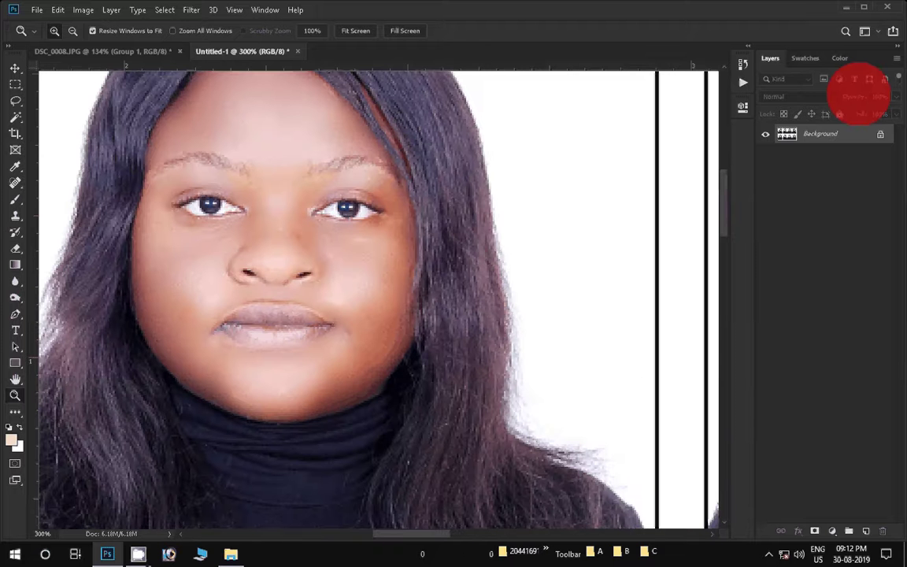
pyautogui.hotkey('ctrl', '0')
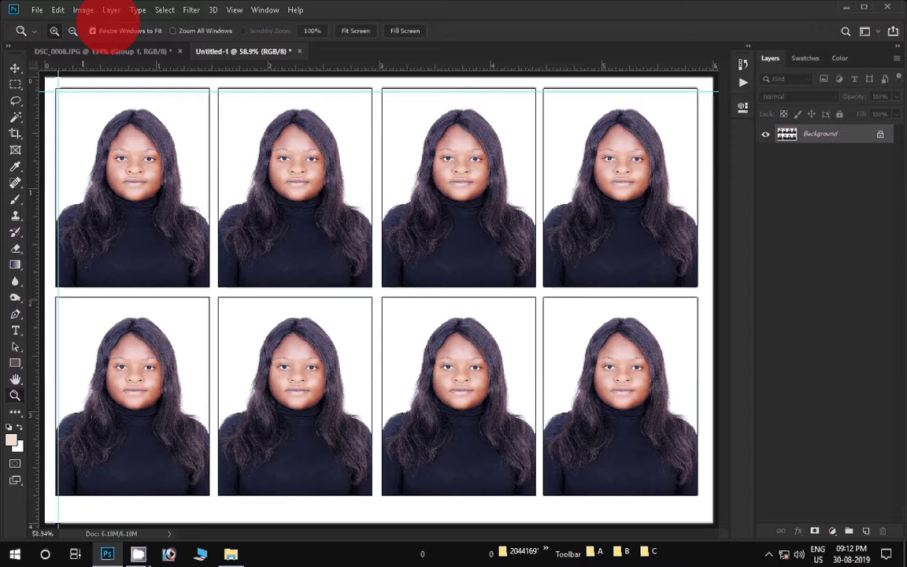
pyautogui.click(116, 51)
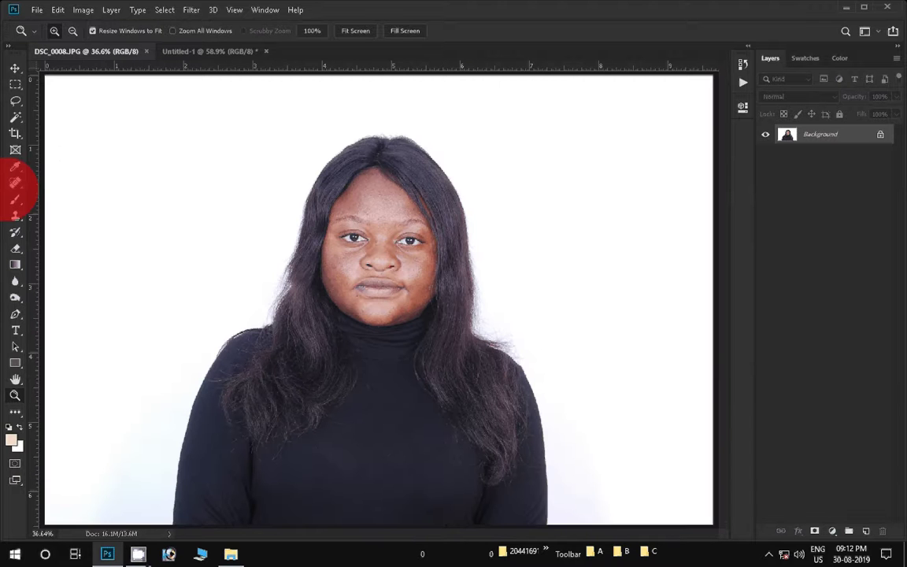
# Crop the unretouched portrait to 3.5 x 4.5 cm around head and shoulders
pyautogui.click(15, 133)
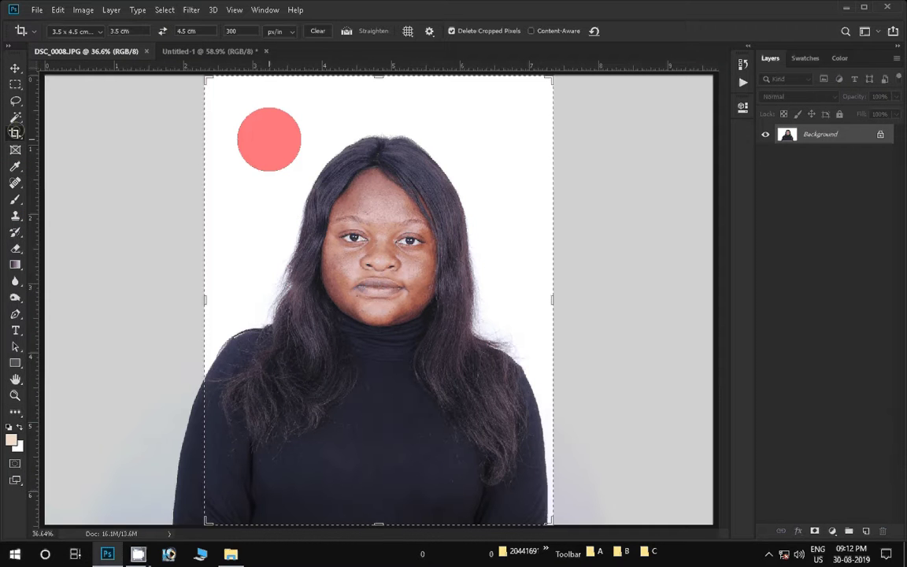
pyautogui.click(206, 521)
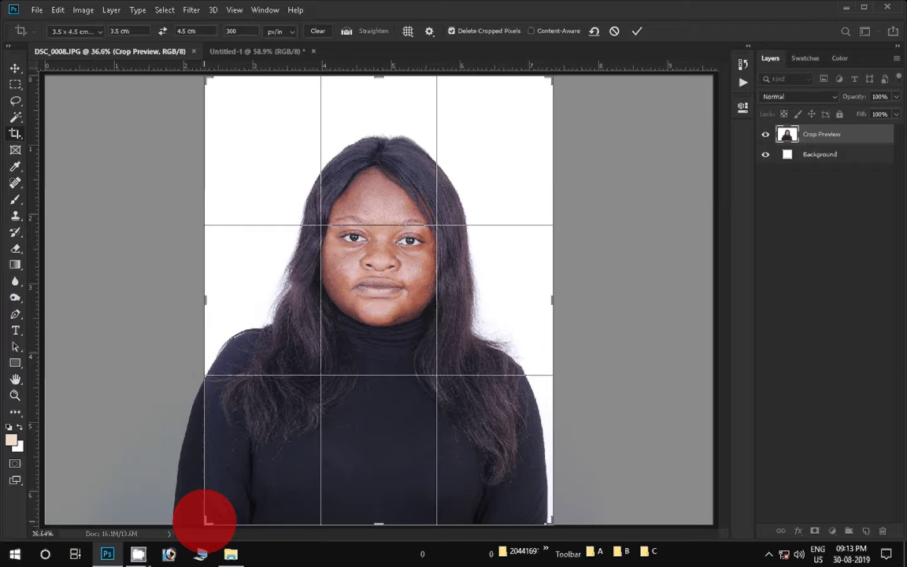
pyautogui.moveTo(206, 520); pyautogui.dragTo(225, 482)
pyautogui.moveTo(510, 180); pyautogui.dragTo(485, 120)
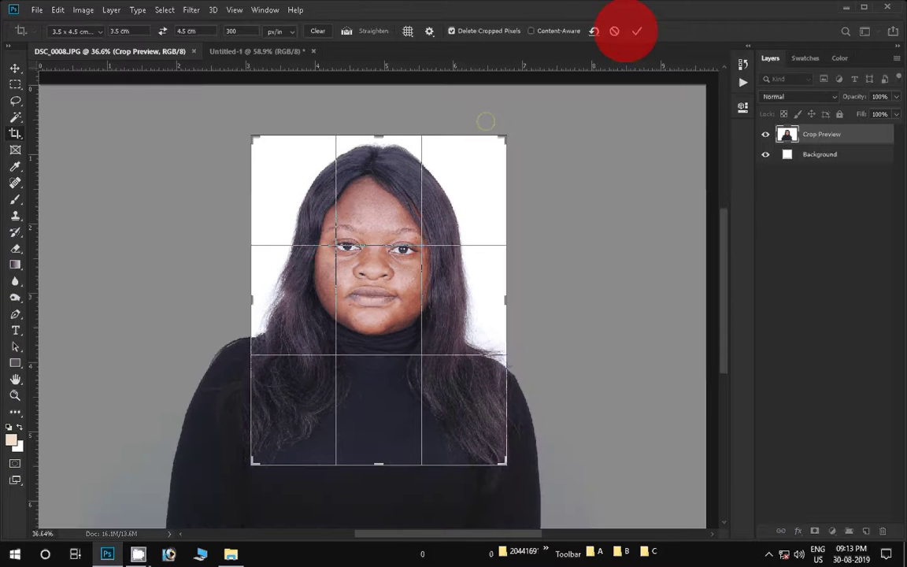
pyautogui.click(635, 30)
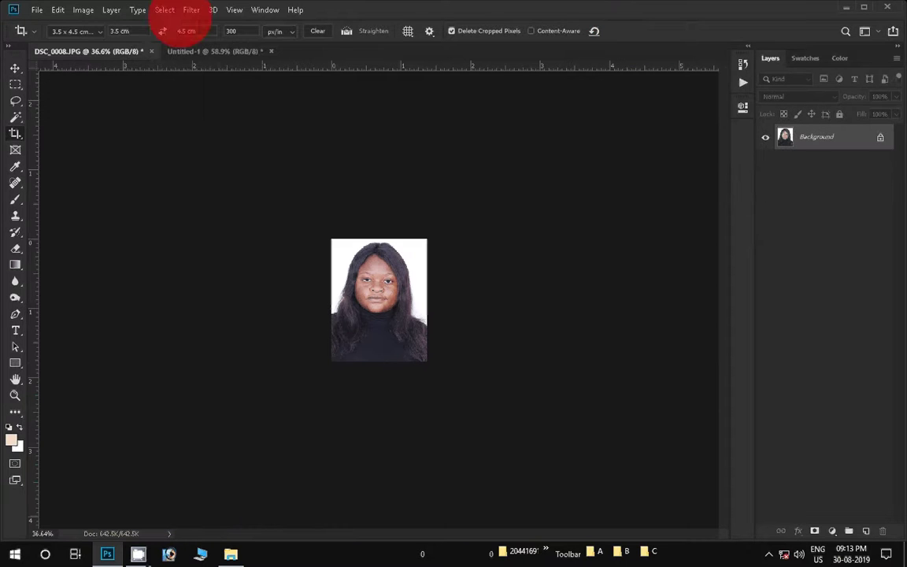
# Select all and copy the cropped portrait, then return to the Untitled-1 sheet
pyautogui.click(164, 9)
pyautogui.click(180, 22)
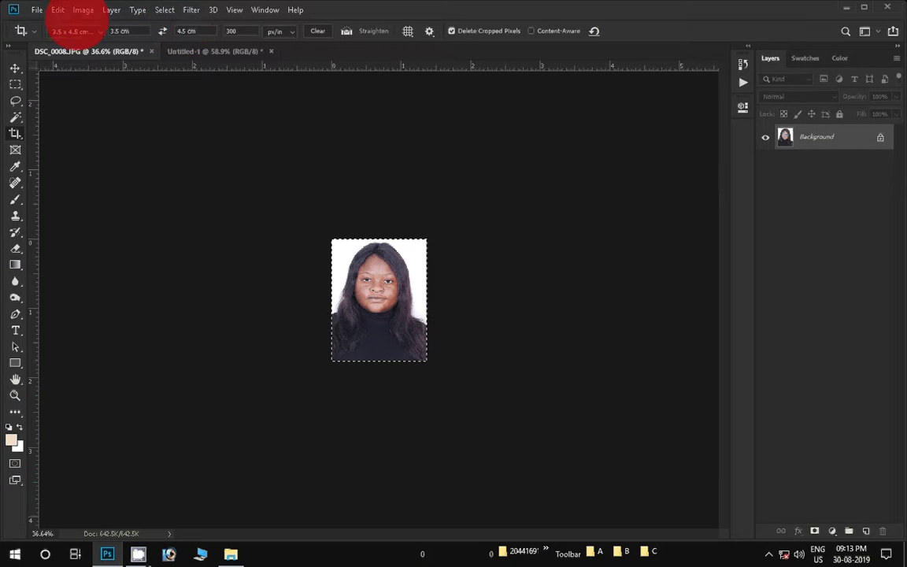
pyautogui.click(58, 10)
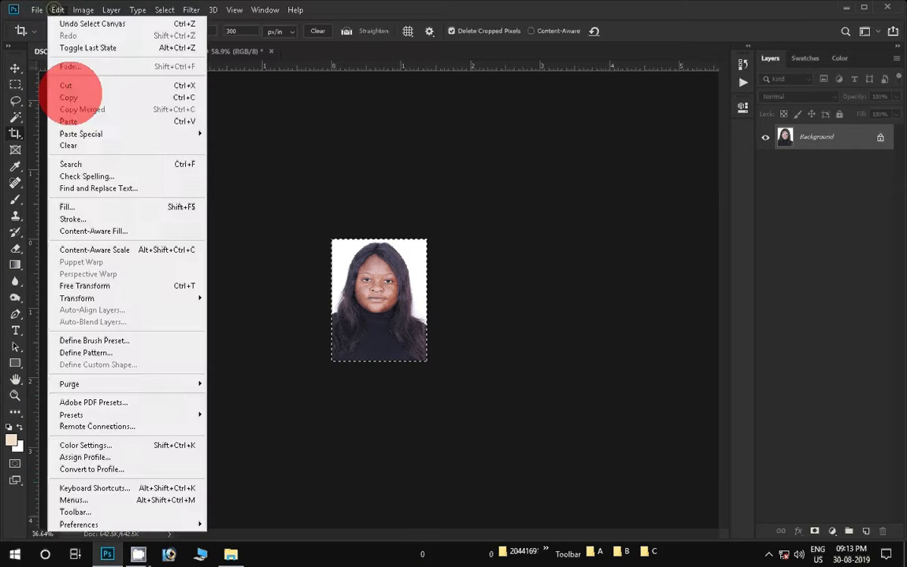
pyautogui.click(70, 93)
pyautogui.click(211, 51)
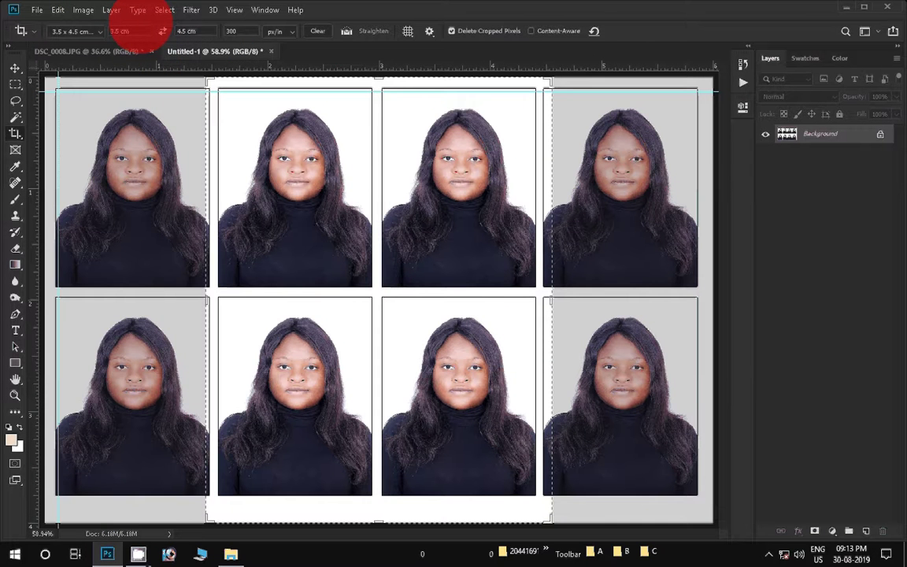
# Paste the unretouched portrait and align it over the third photo in the top row
pyautogui.click(58, 9)
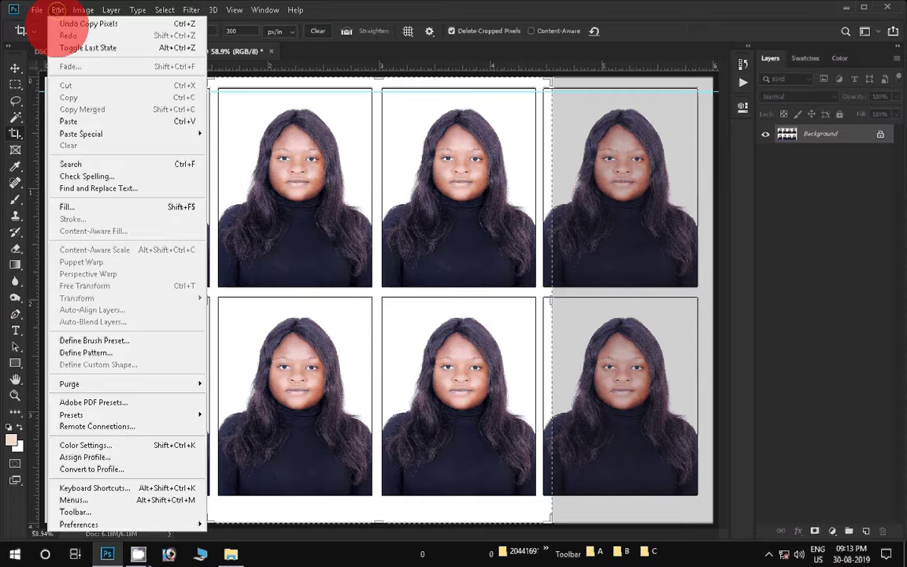
pyautogui.click(69, 121)
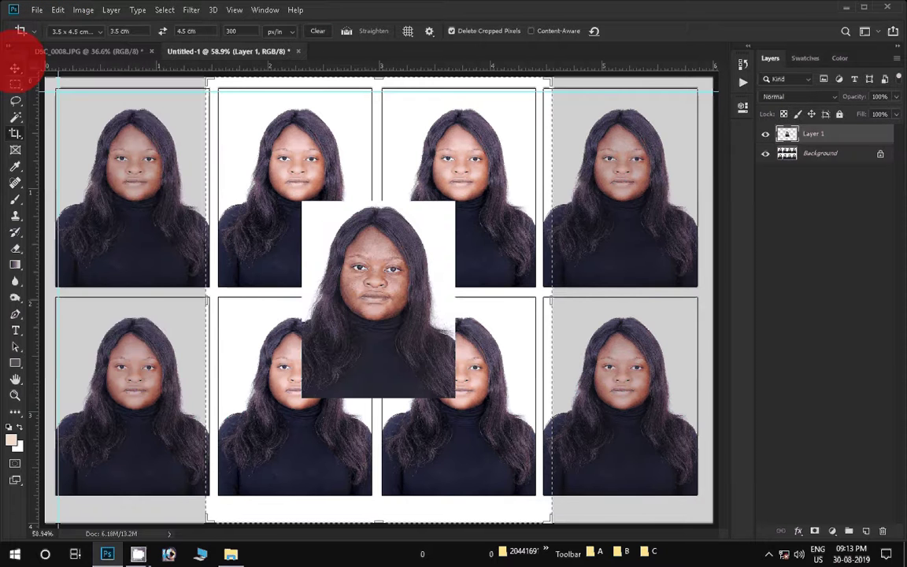
pyautogui.click(15, 68)
pyautogui.moveTo(380, 244); pyautogui.dragTo(459, 142)
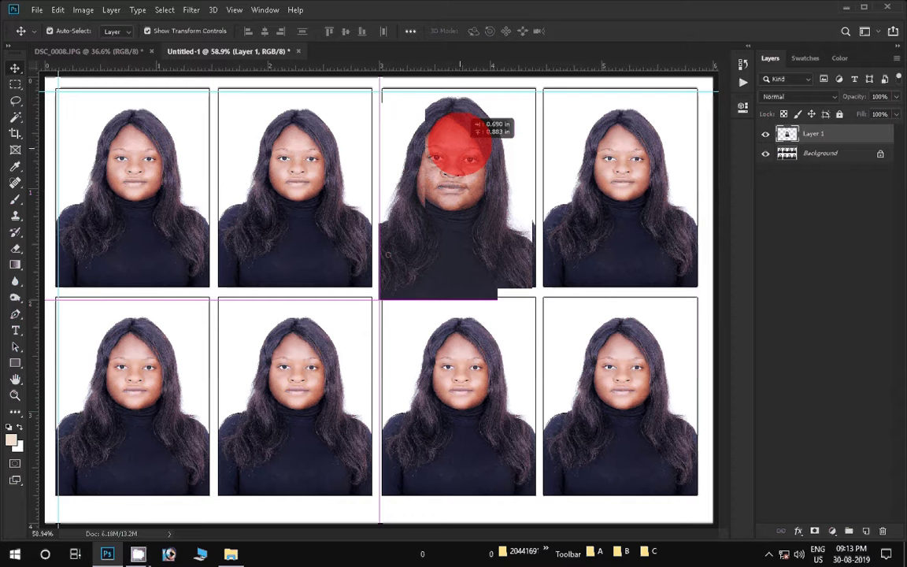
pyautogui.moveTo(459, 142); pyautogui.dragTo(446, 156)
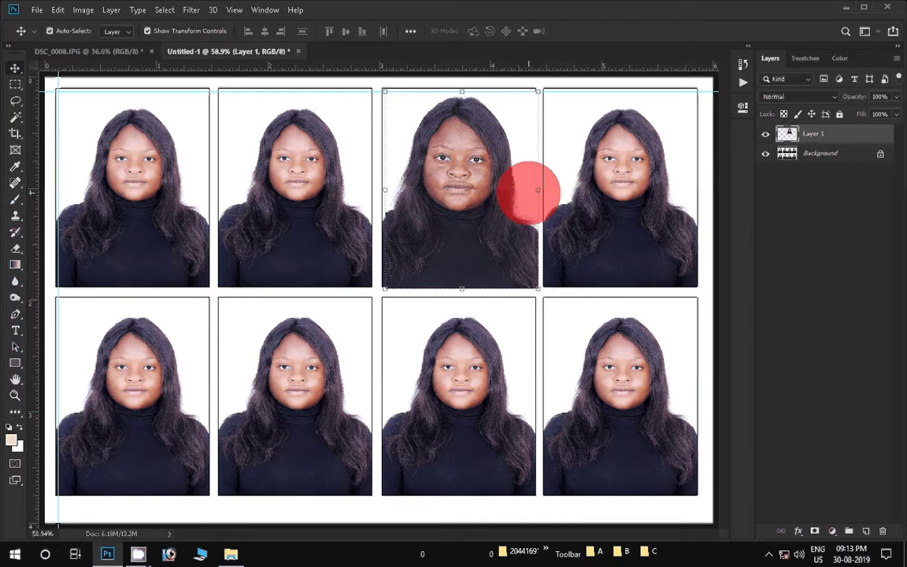
pyautogui.moveTo(529, 192); pyautogui.dragTo(527, 190)
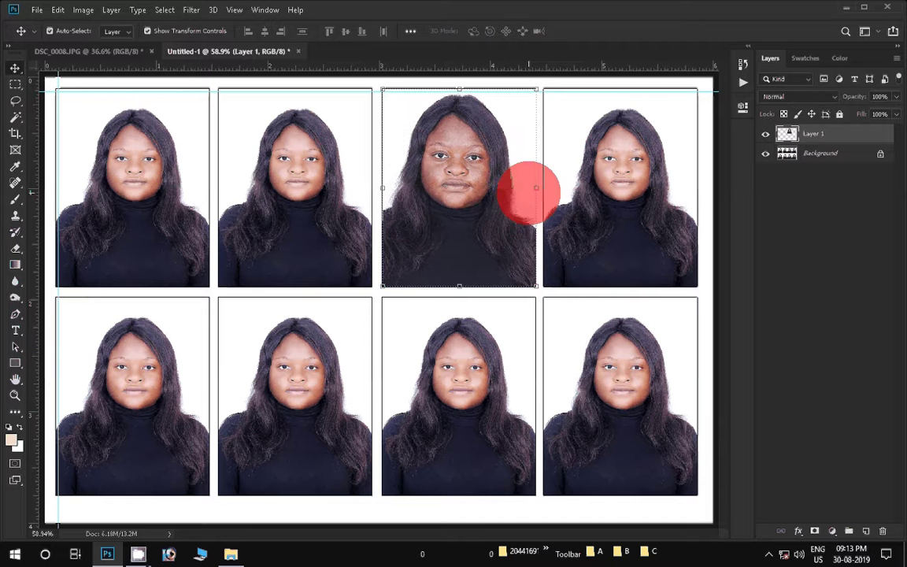
pyautogui.press('z')
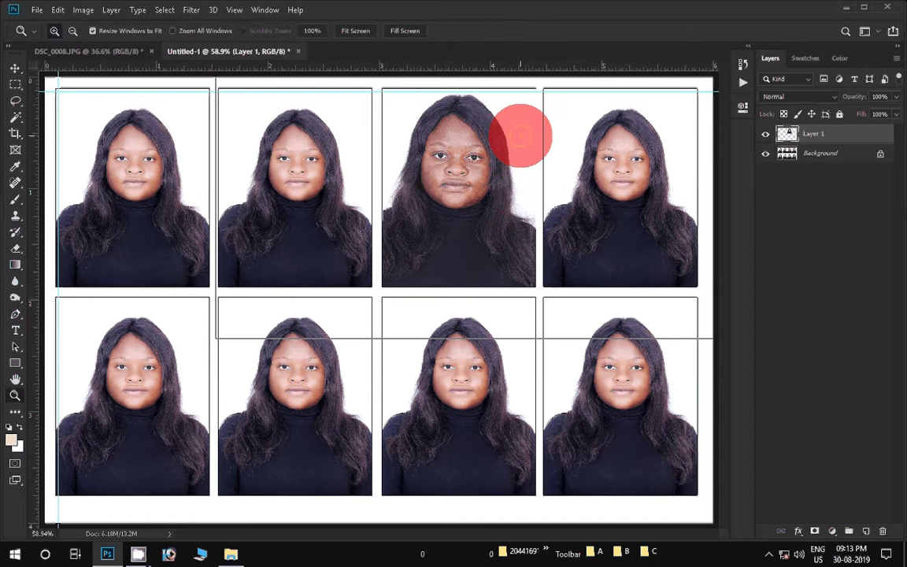
pyautogui.click(519, 135)
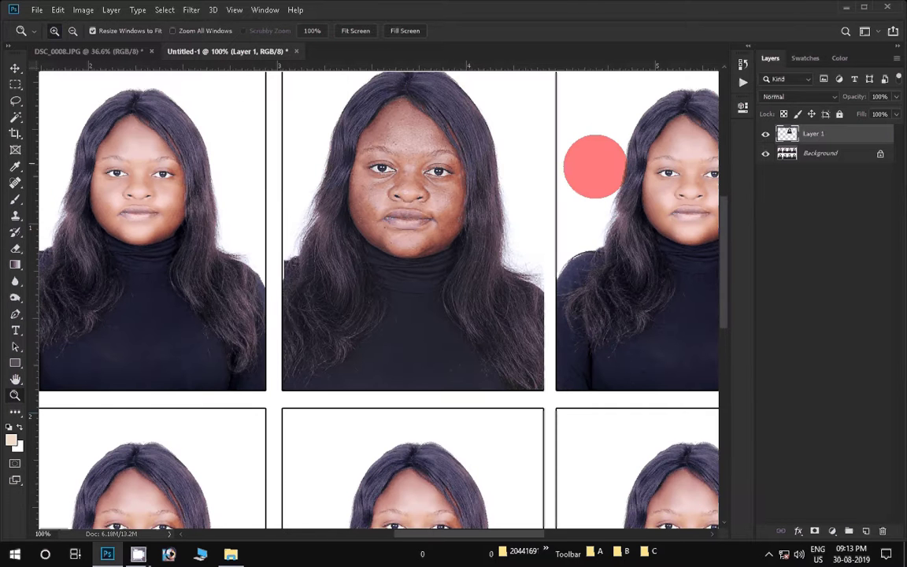
pyautogui.moveTo(595, 166); pyautogui.dragTo(725, 293)
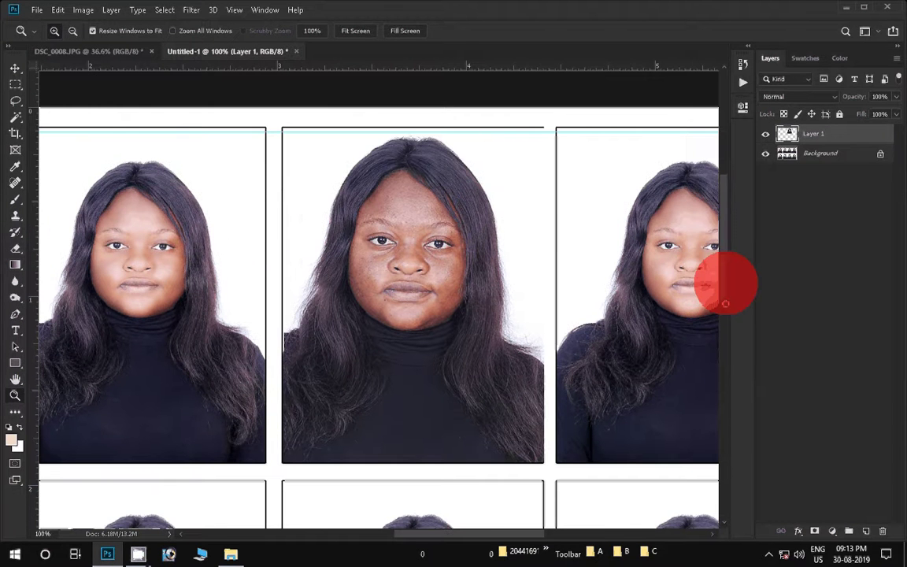
pyautogui.moveTo(459, 533); pyautogui.dragTo(491, 532)
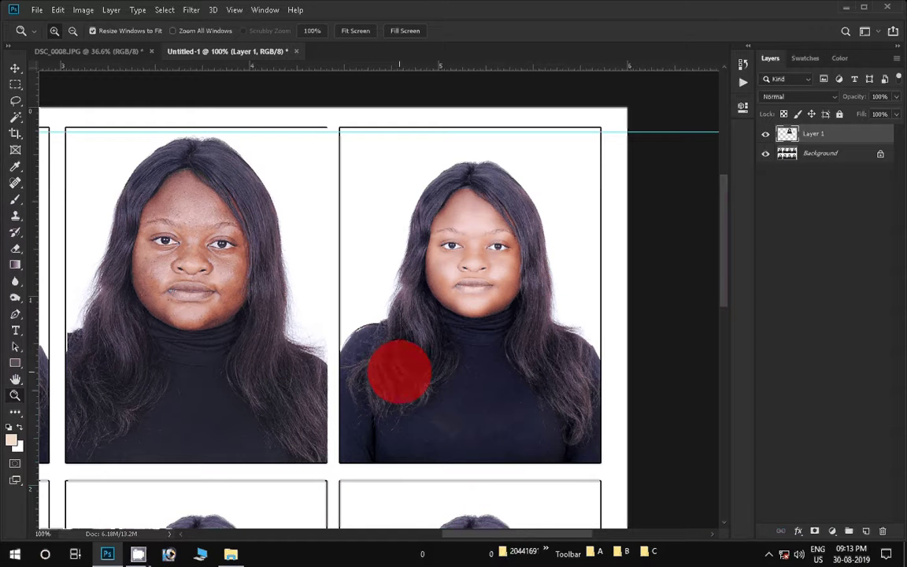
pyautogui.moveTo(399, 371); pyautogui.dragTo(126, 219)
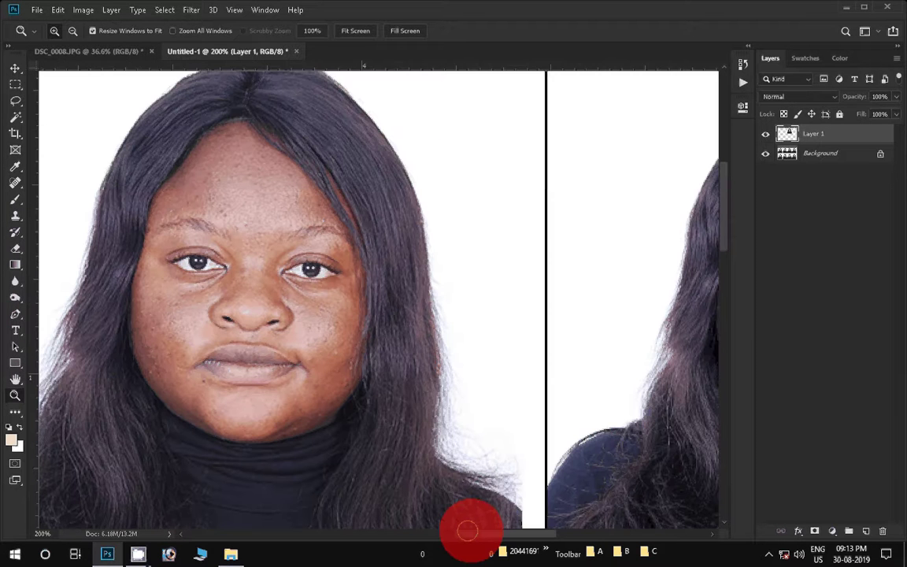
pyautogui.moveTo(467, 530); pyautogui.dragTo(490, 527)
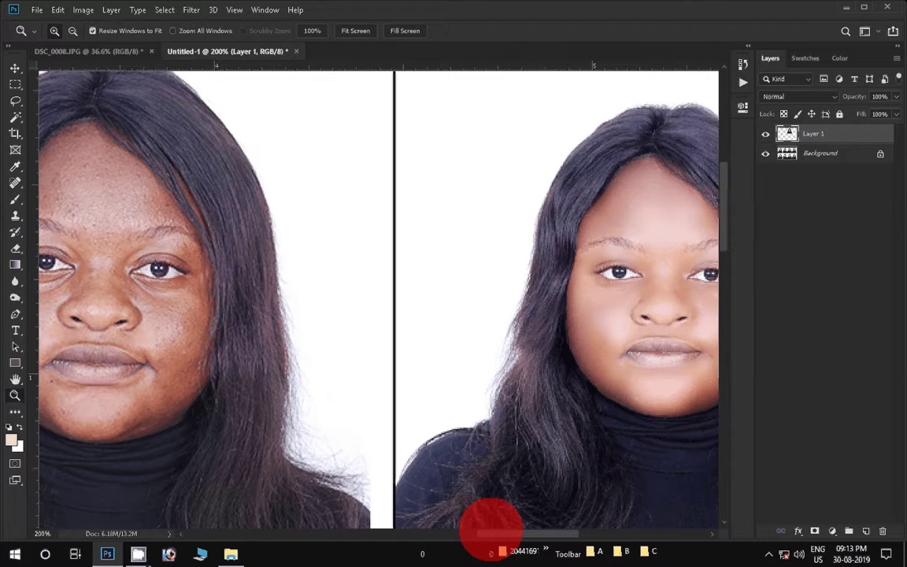
pyautogui.click(126, 555)
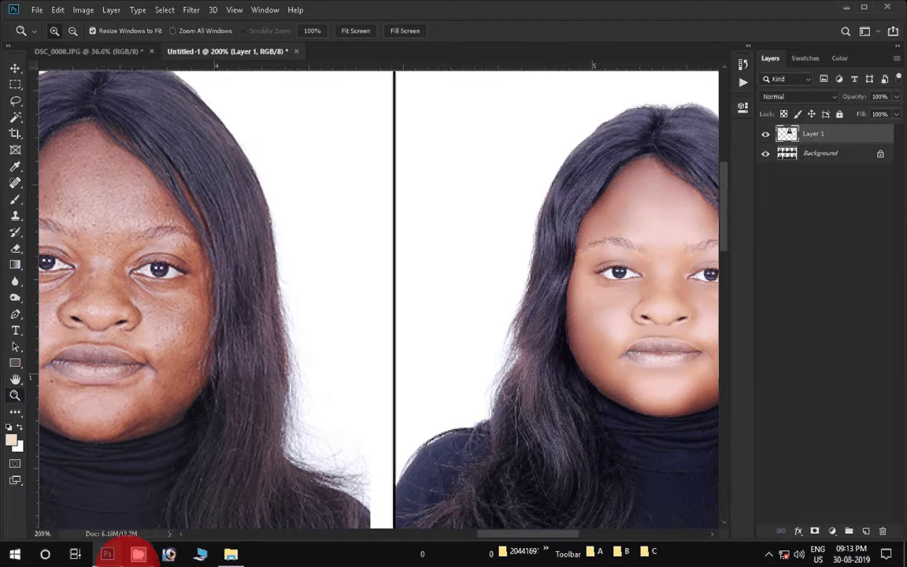
pyautogui.click(136, 554)
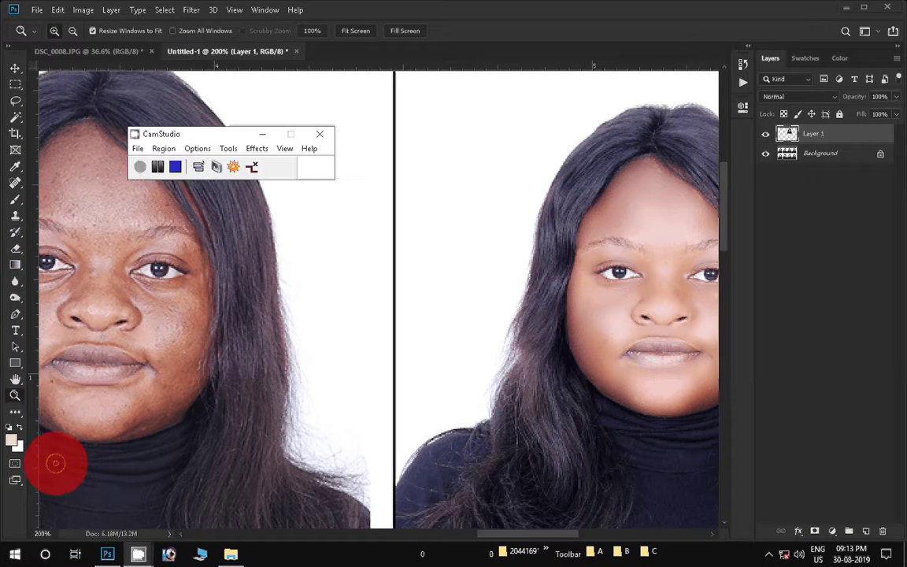